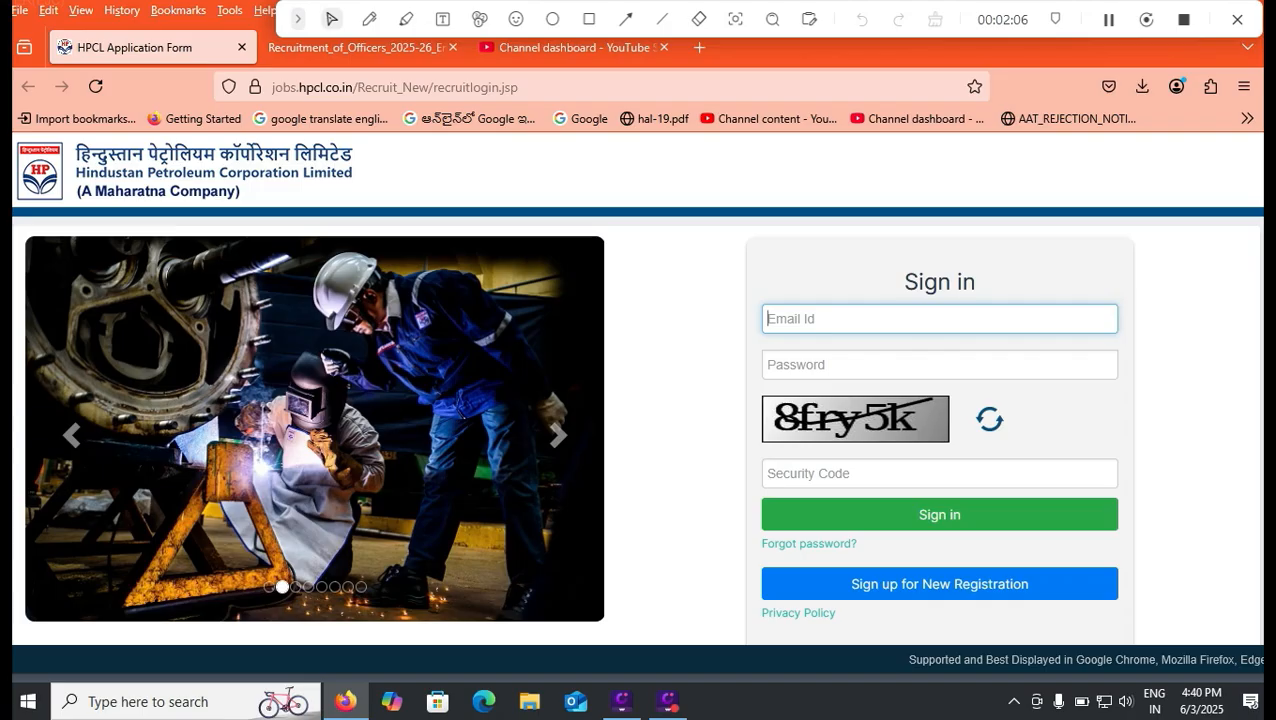
# Draw a rectangle annotation around the option to sign up for new registration
pyautogui.click(589, 19)
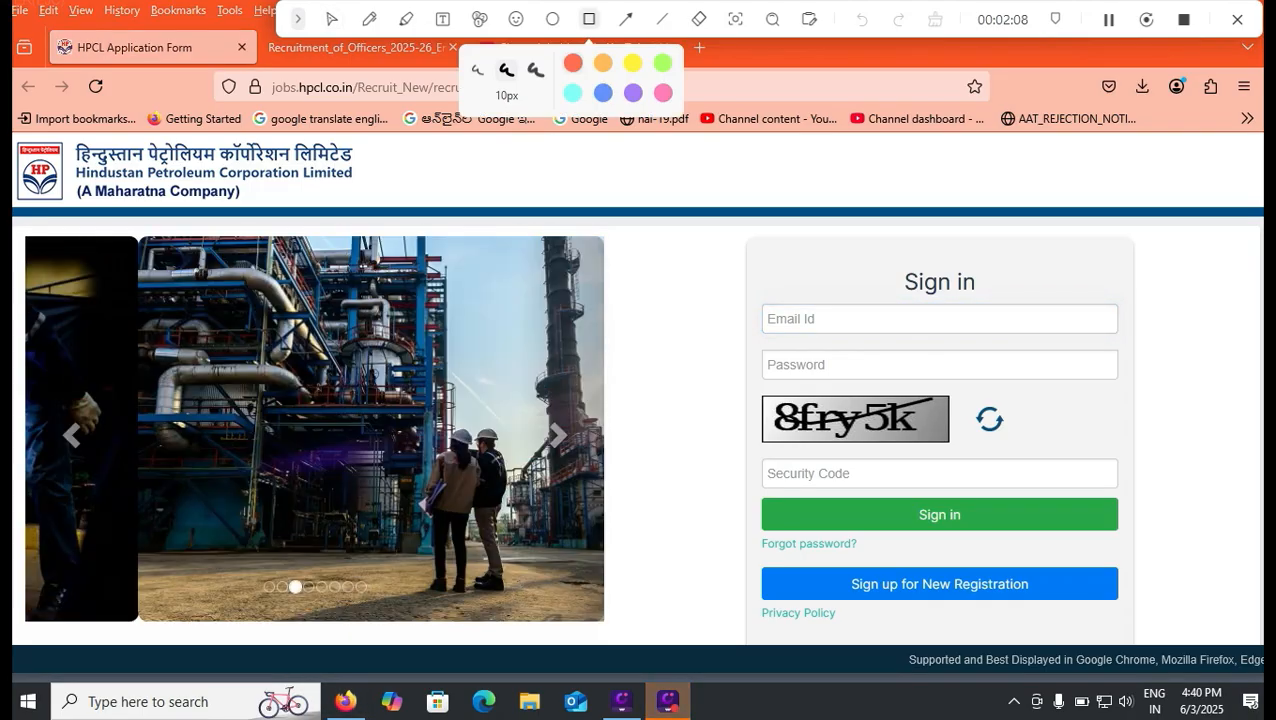
pyautogui.moveTo(744, 558)
pyautogui.mouseDown()
pyautogui.moveTo(840, 604)
pyautogui.moveTo(1153, 612)
pyautogui.mouseUp()
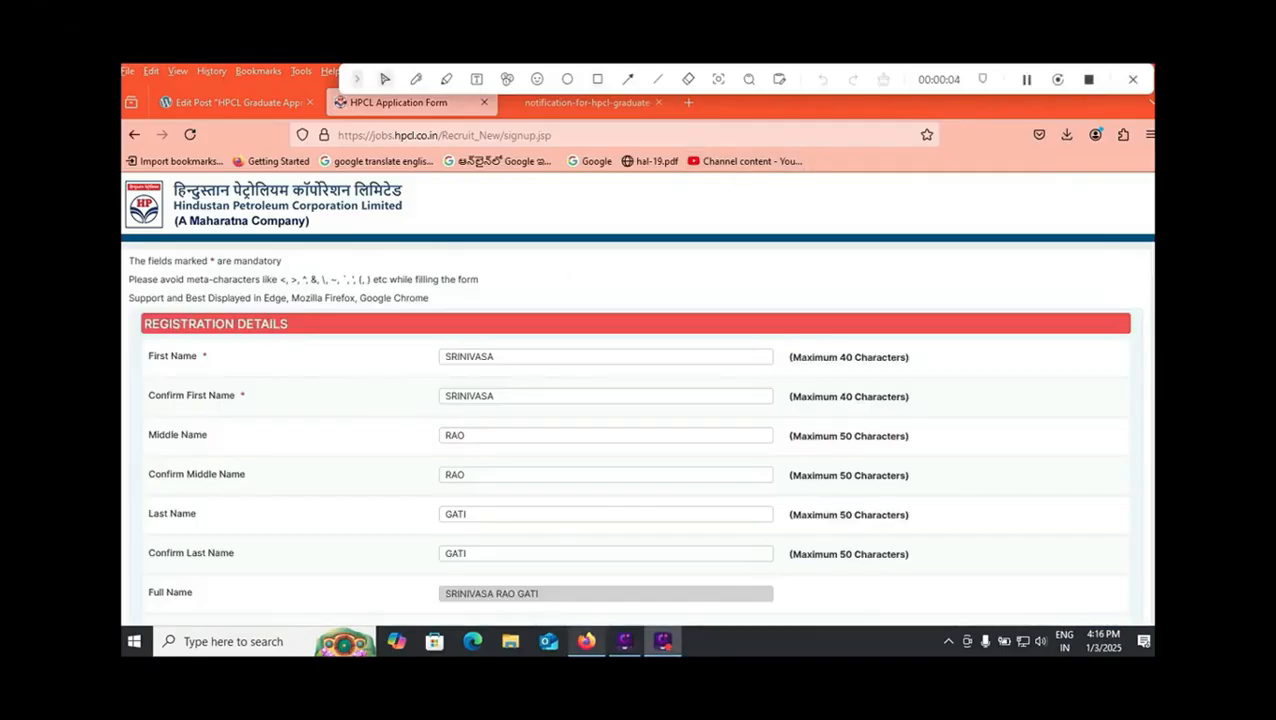
# Review the registration form's disallowed meta-characters, name, mobile, e-mail verification and picture-code fields down to the registration option
pyautogui.moveTo(280, 279); pyautogui.dragTo(371, 279)
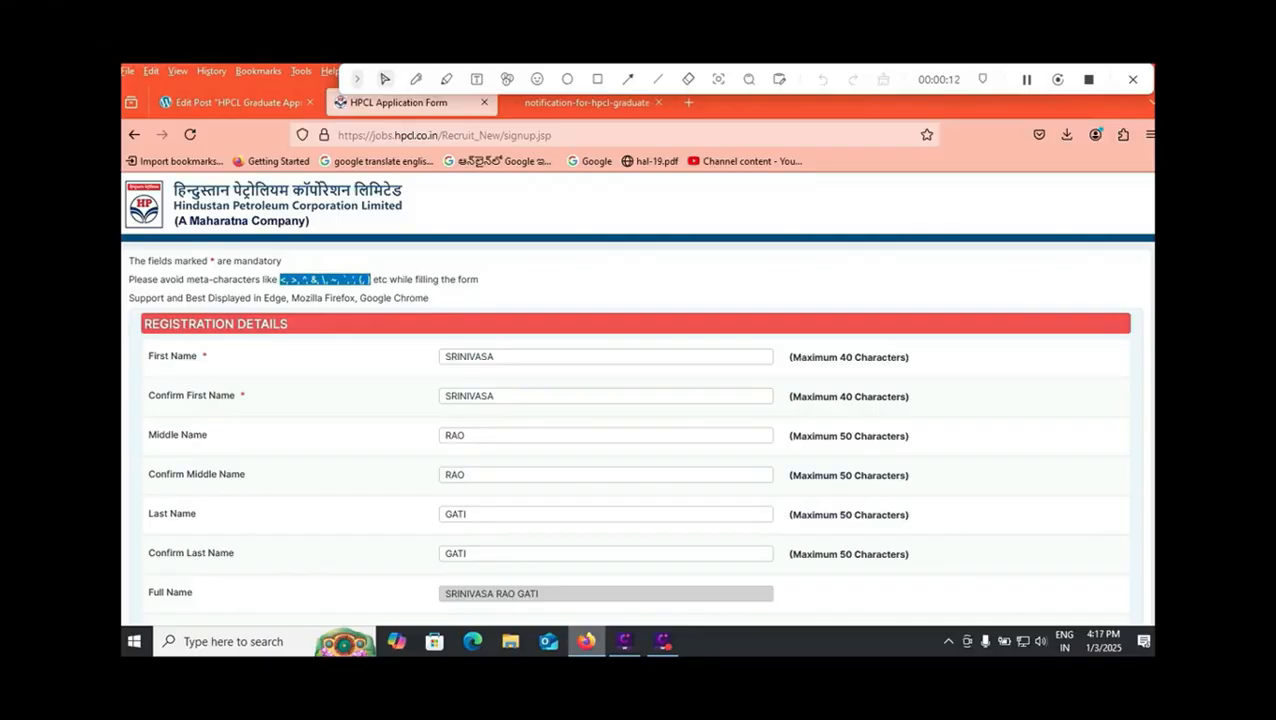
pyautogui.click(606, 396)
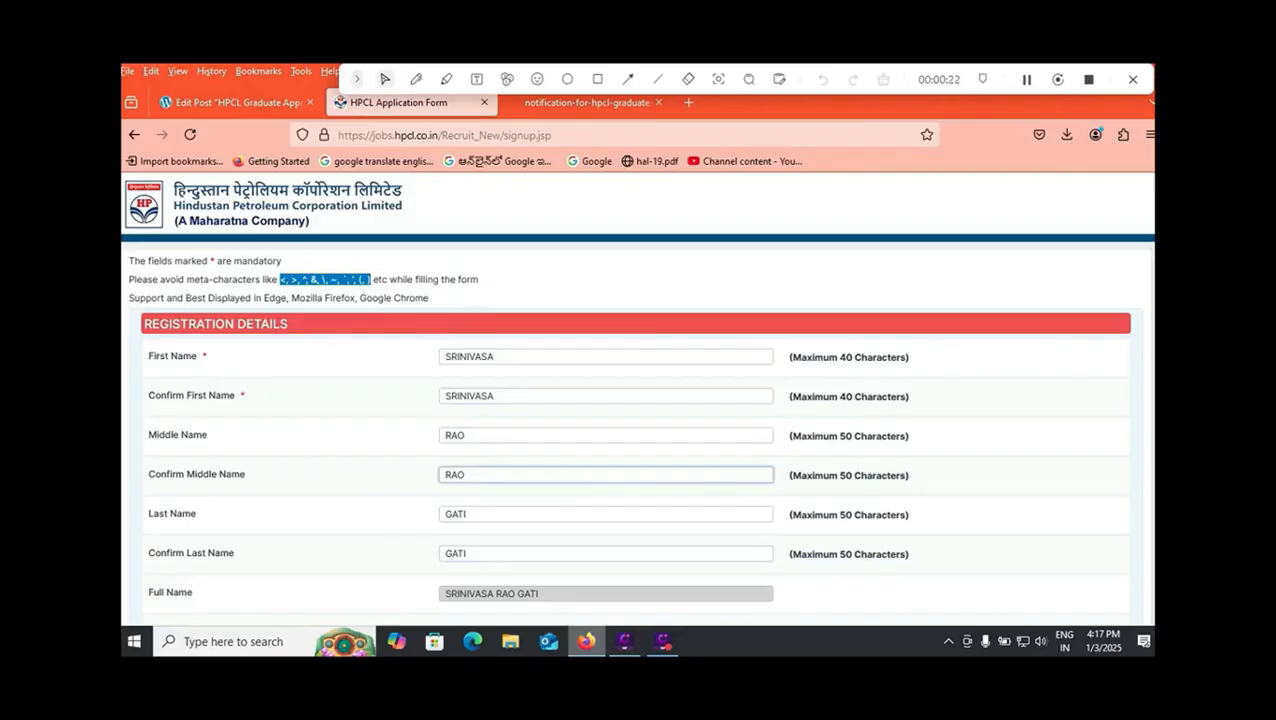
pyautogui.scroll(-1, 605, 474)
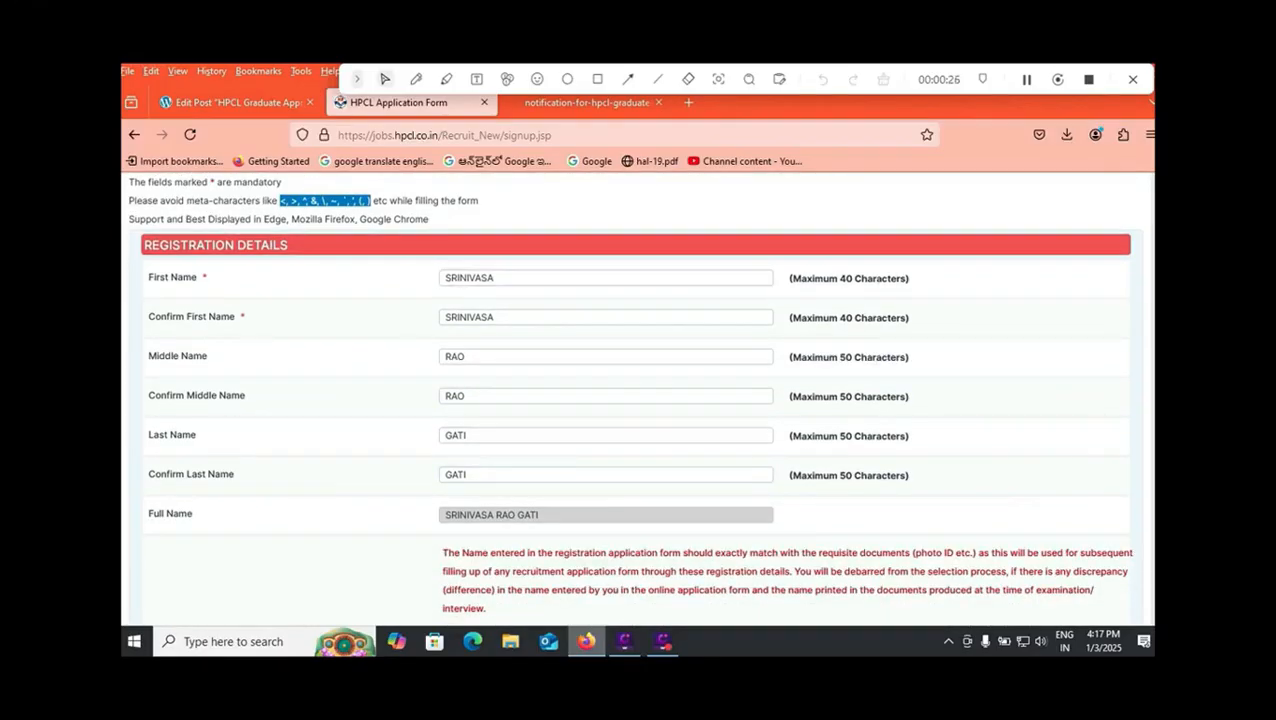
pyautogui.scroll(-1, 605, 474)
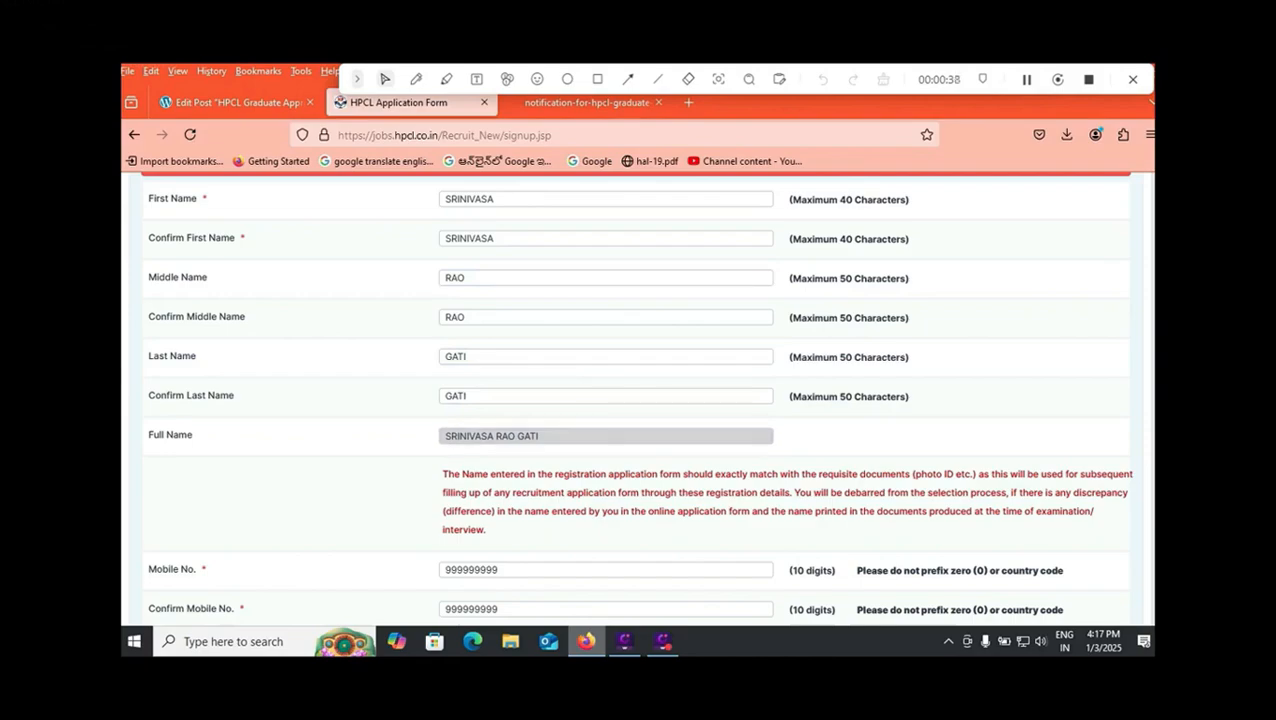
pyautogui.scroll(-3, 636, 400)
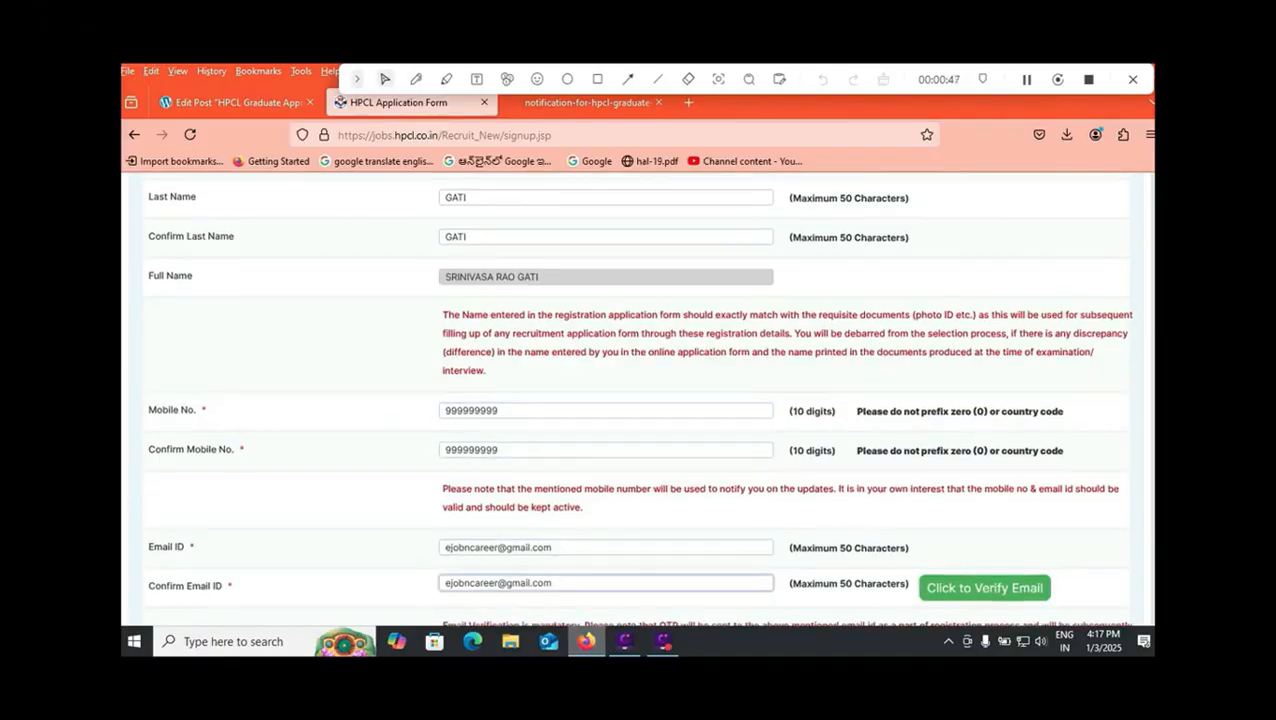
pyautogui.scroll(-2, 636, 400)
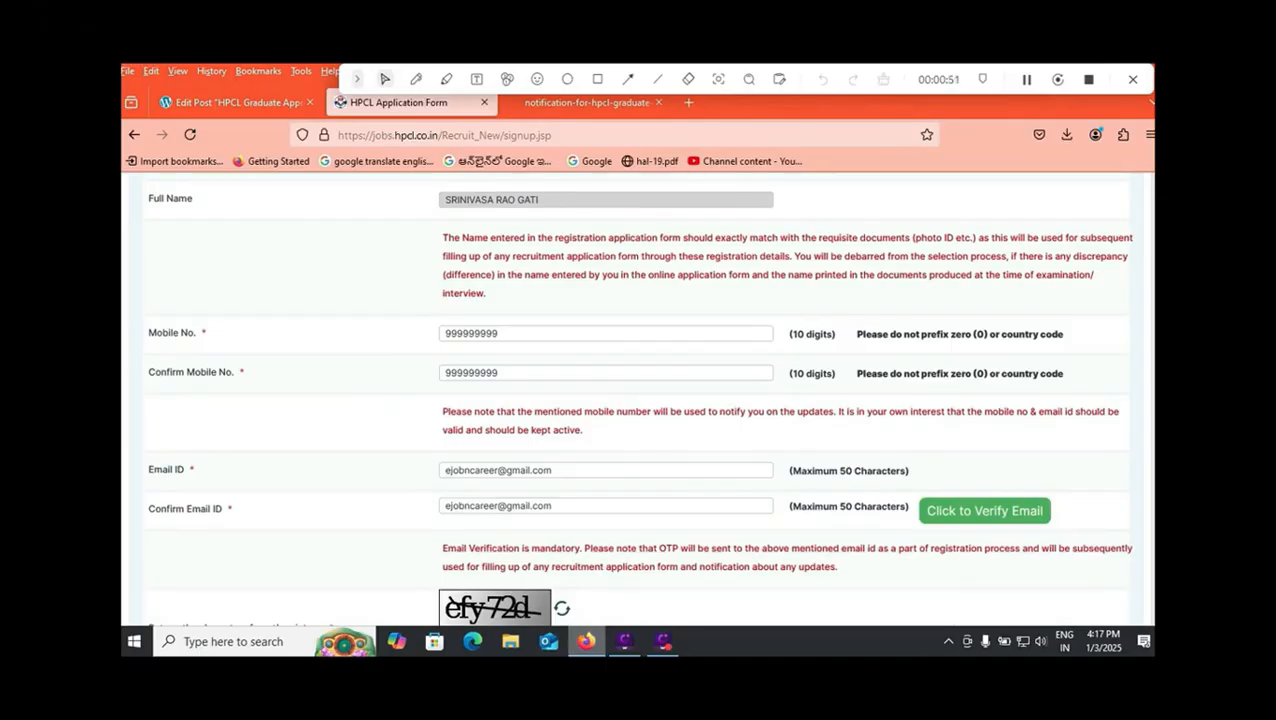
pyautogui.scroll(-6, 636, 400)
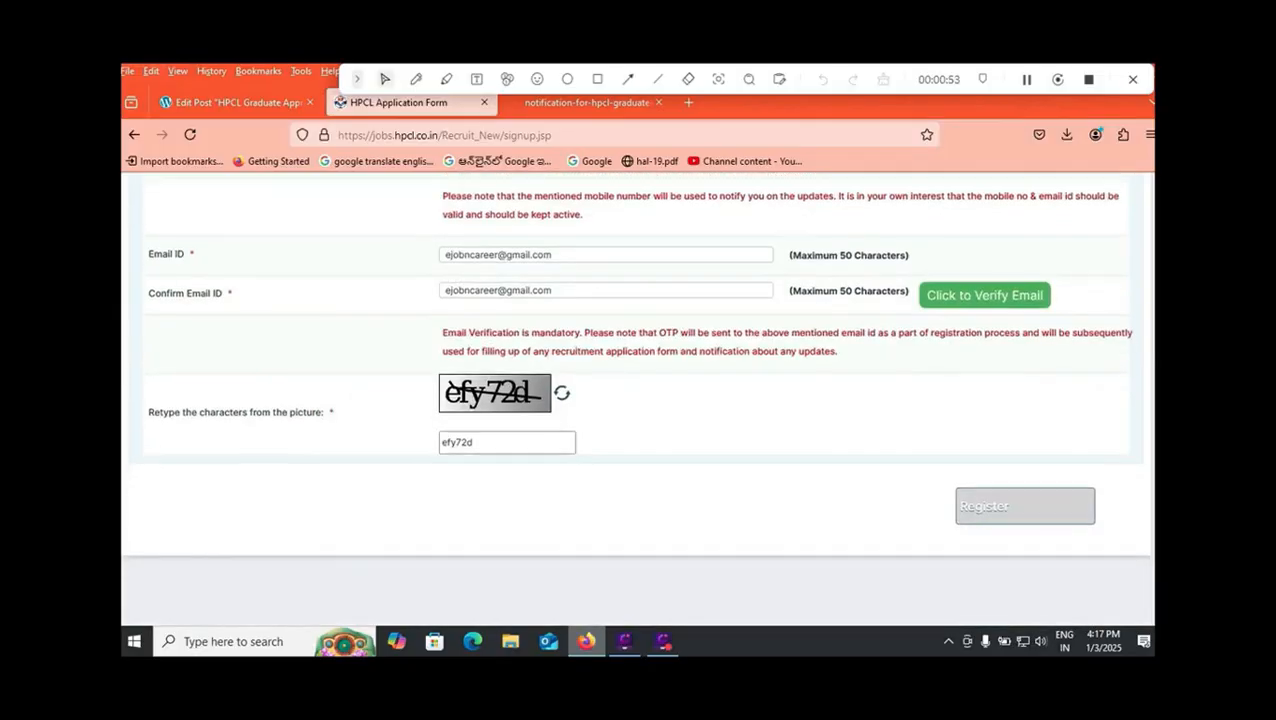
# Draw a rectangle annotation around the Register option at the end of the registration form
pyautogui.click(597, 79)
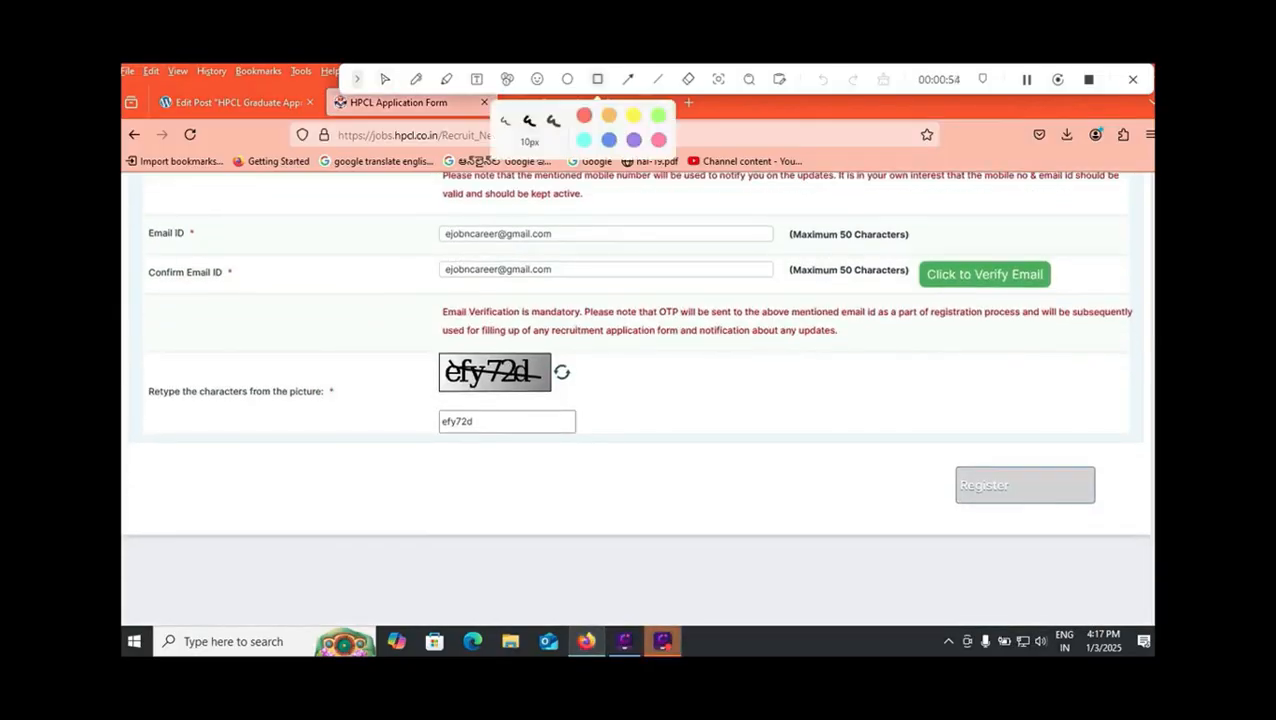
pyautogui.moveTo(911, 441)
pyautogui.mouseDown()
pyautogui.moveTo(973, 494)
pyautogui.moveTo(1125, 515)
pyautogui.mouseUp()
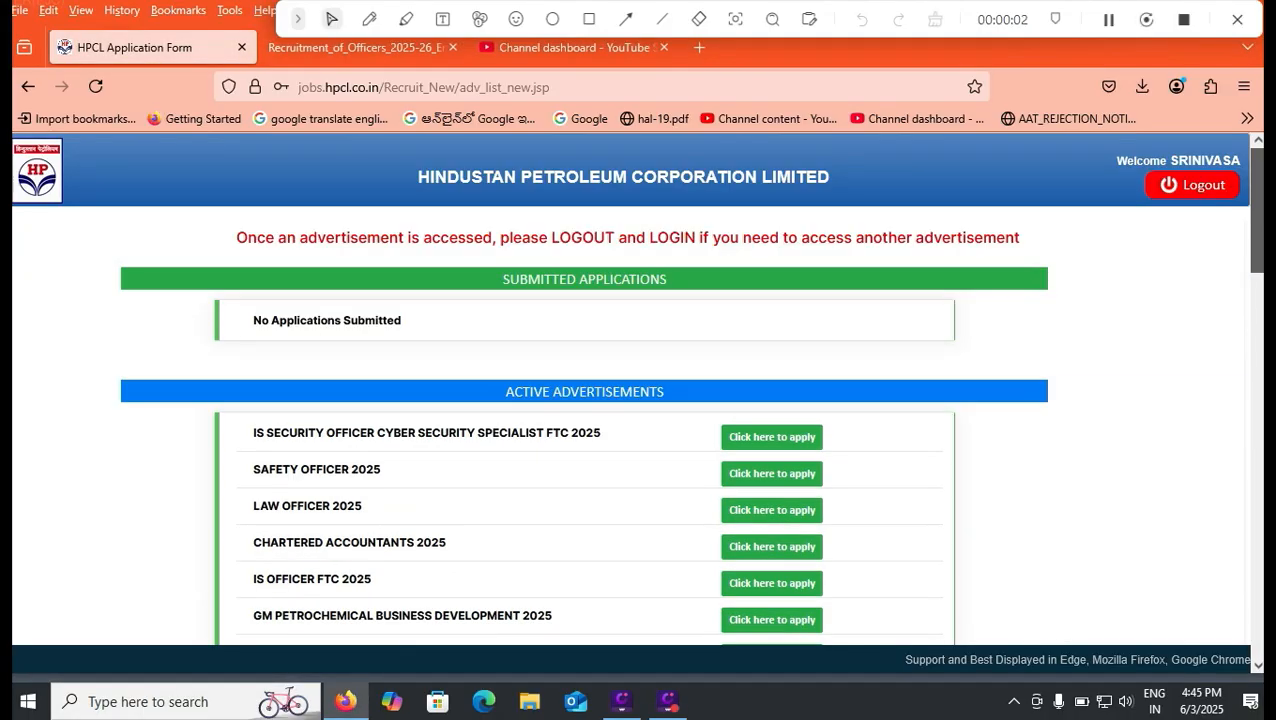
# Frame the Executive Assistant apply option in the active advertisements with a rectangle and start that application, accepting the document notice
pyautogui.scroll(-1, 636, 388)
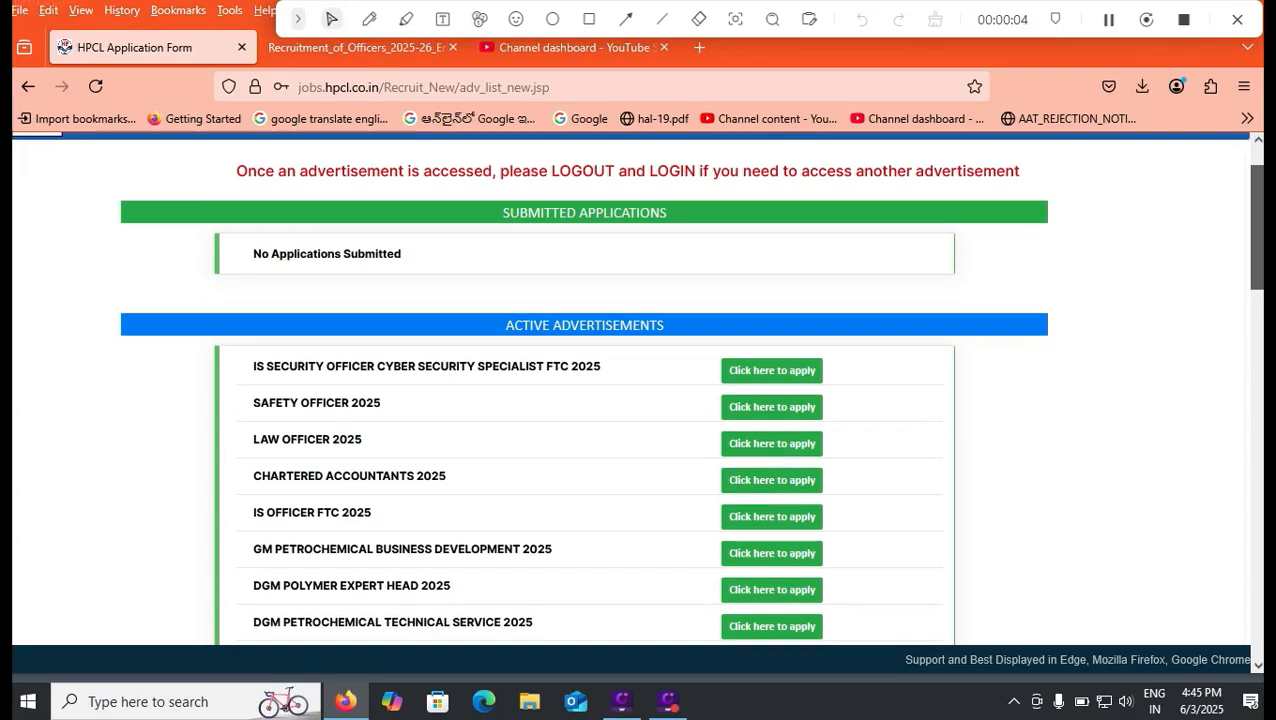
pyautogui.scroll(-15, 636, 388)
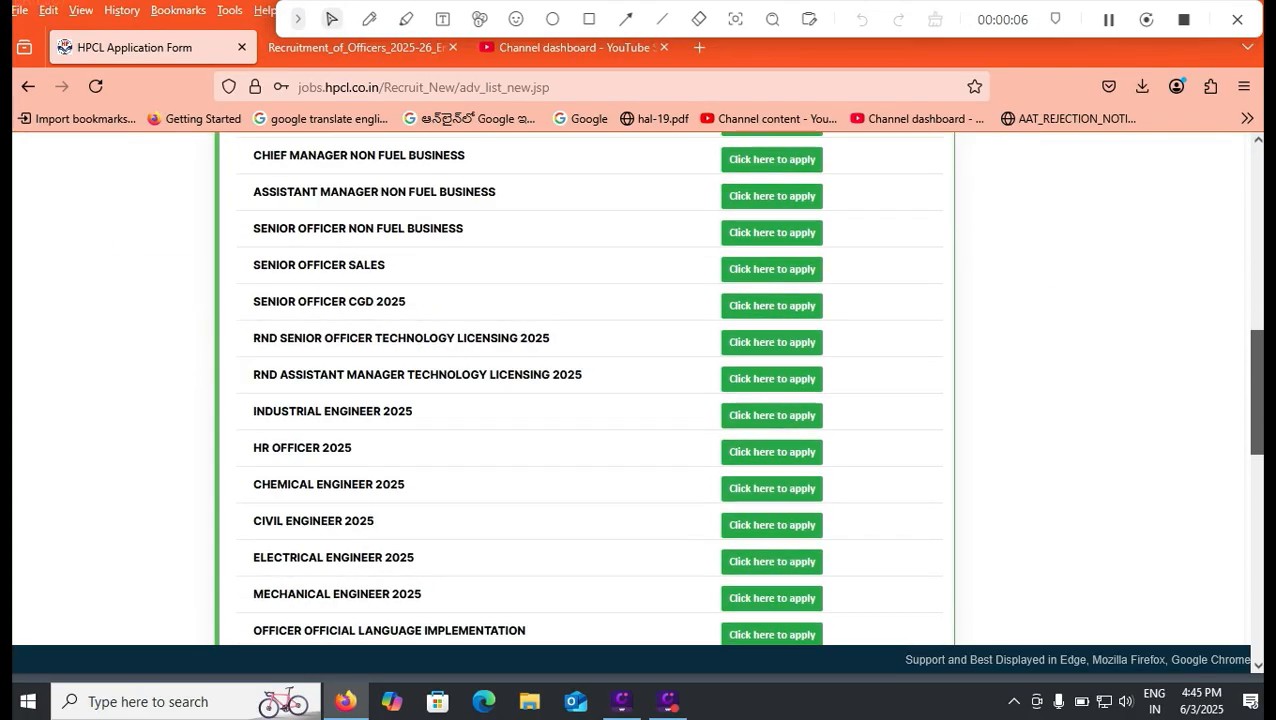
pyautogui.scroll(-3, 636, 388)
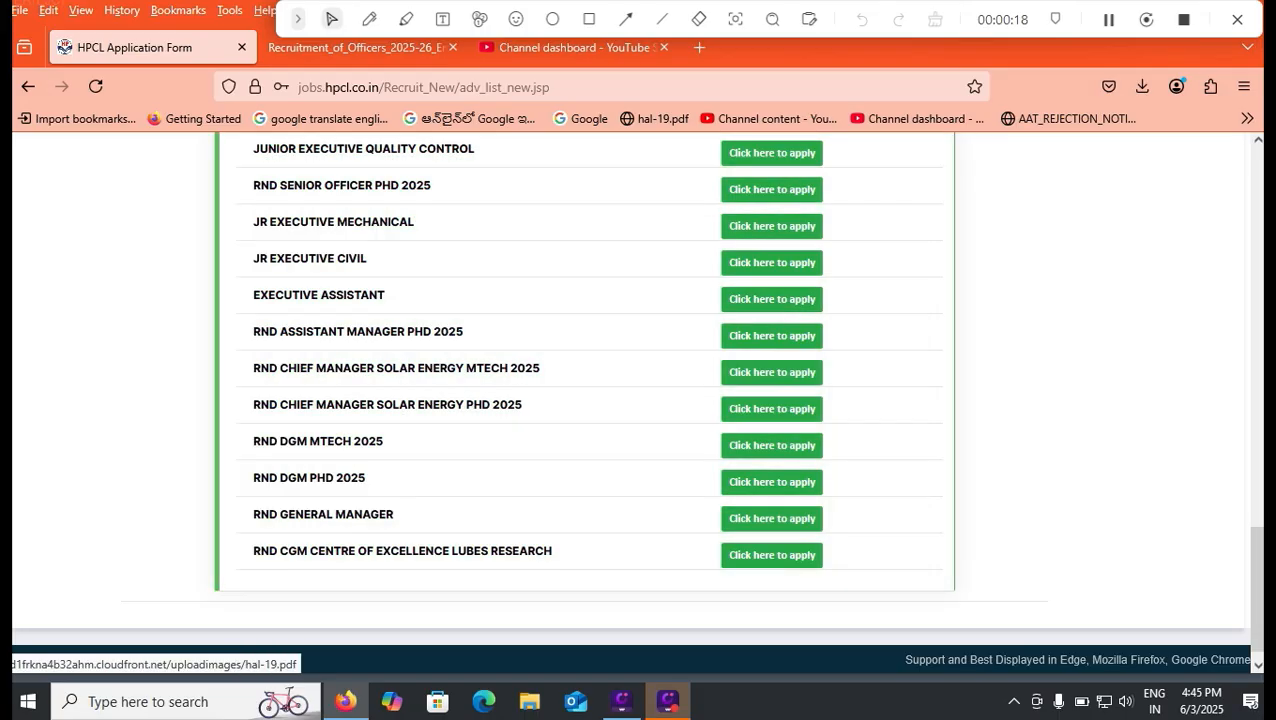
pyautogui.click(589, 19)
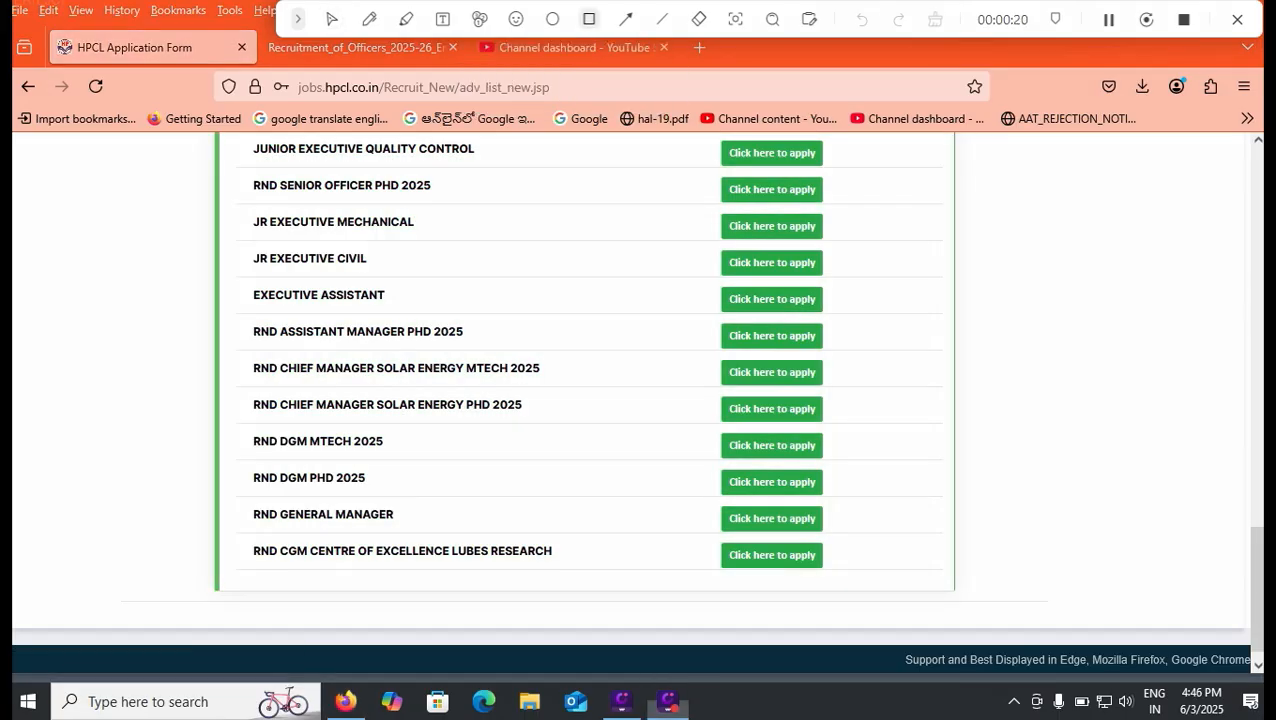
pyautogui.moveTo(692, 283); pyautogui.dragTo(864, 313)
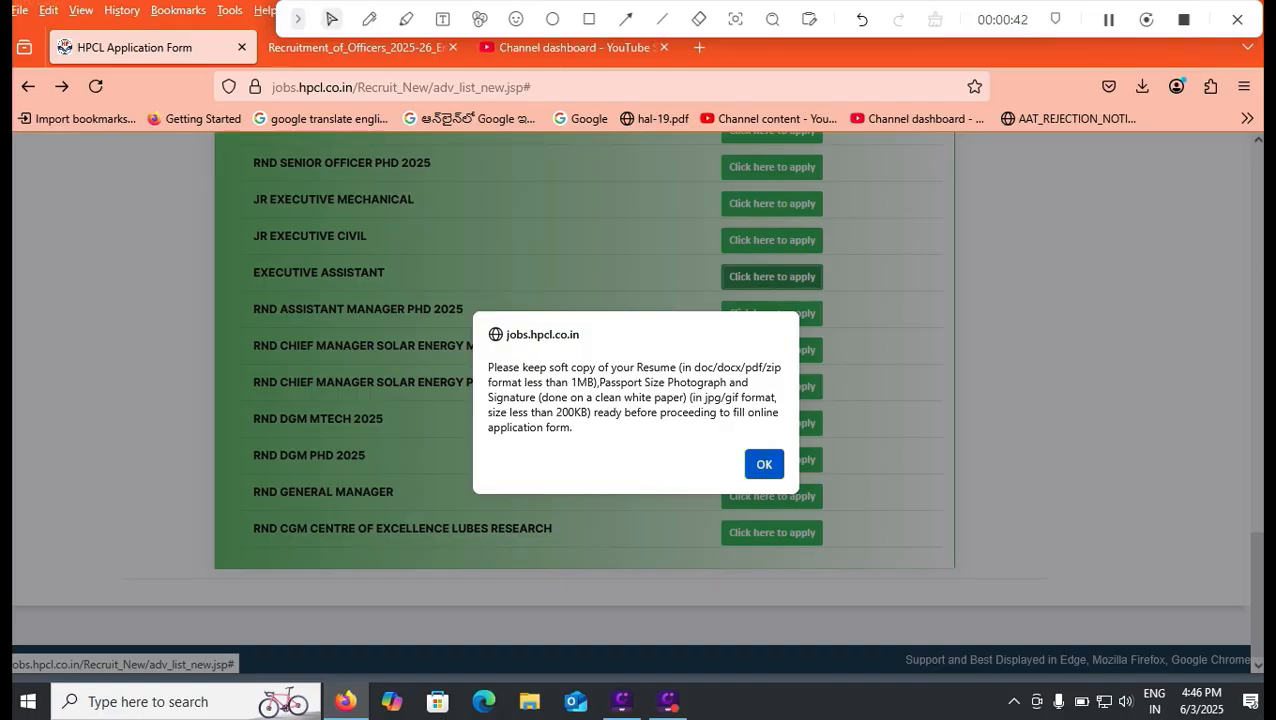
pyautogui.click(764, 464)
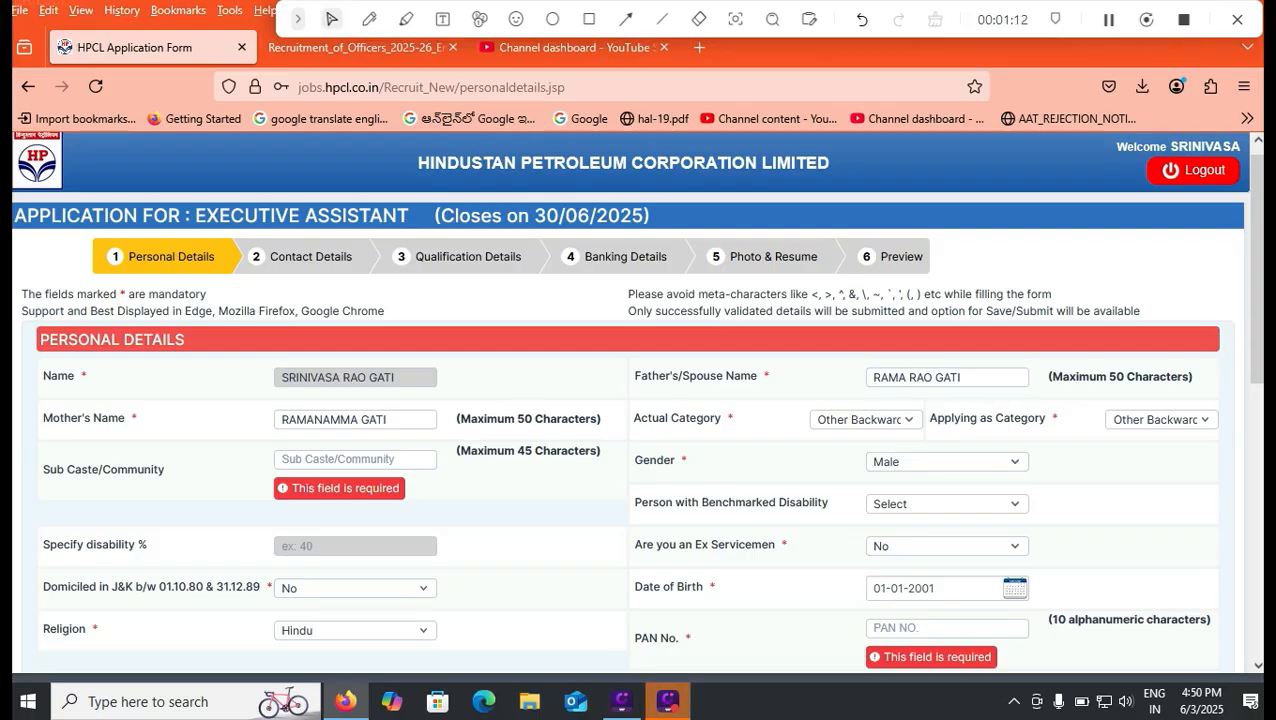
# Highlight the disallowed meta-characters in the personal details instructions and check the mother's name field
pyautogui.moveTo(811, 295); pyautogui.dragTo(920, 295)
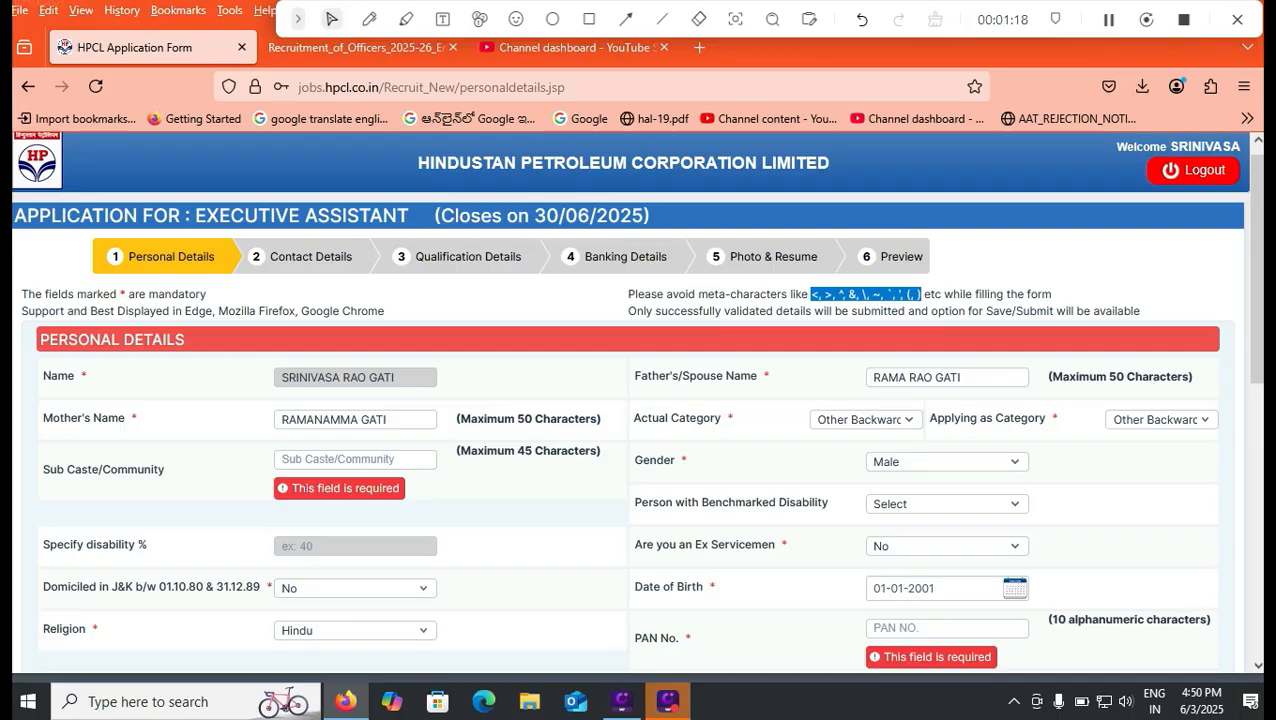
pyautogui.click(386, 420)
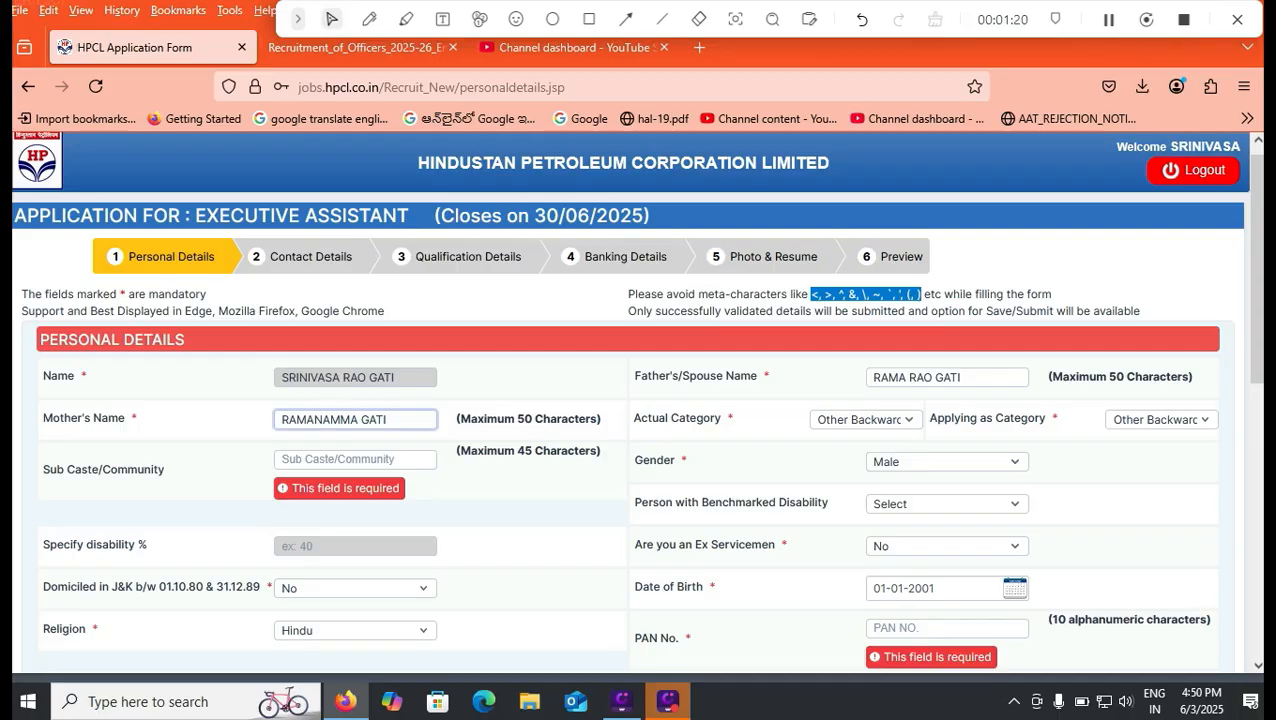
# Examine the available options for Actual Category and Applying as Category in the personal details
pyautogui.click(866, 420)
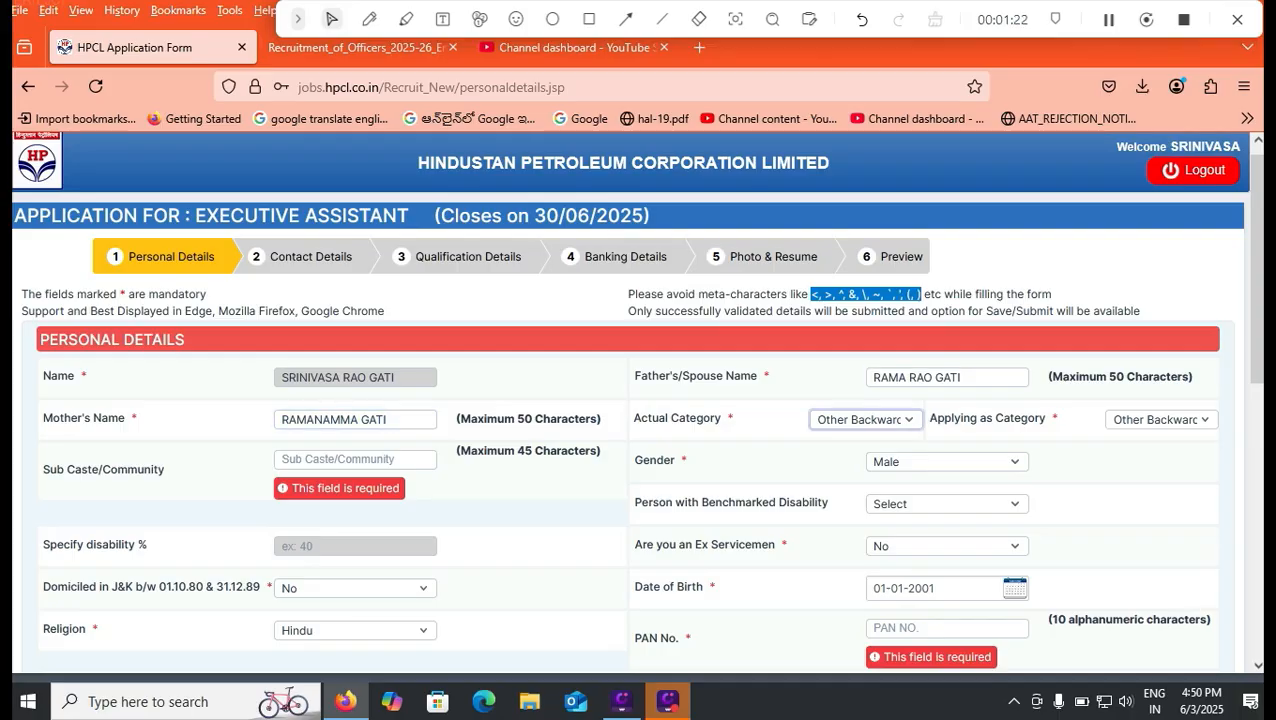
pyautogui.click(866, 420)
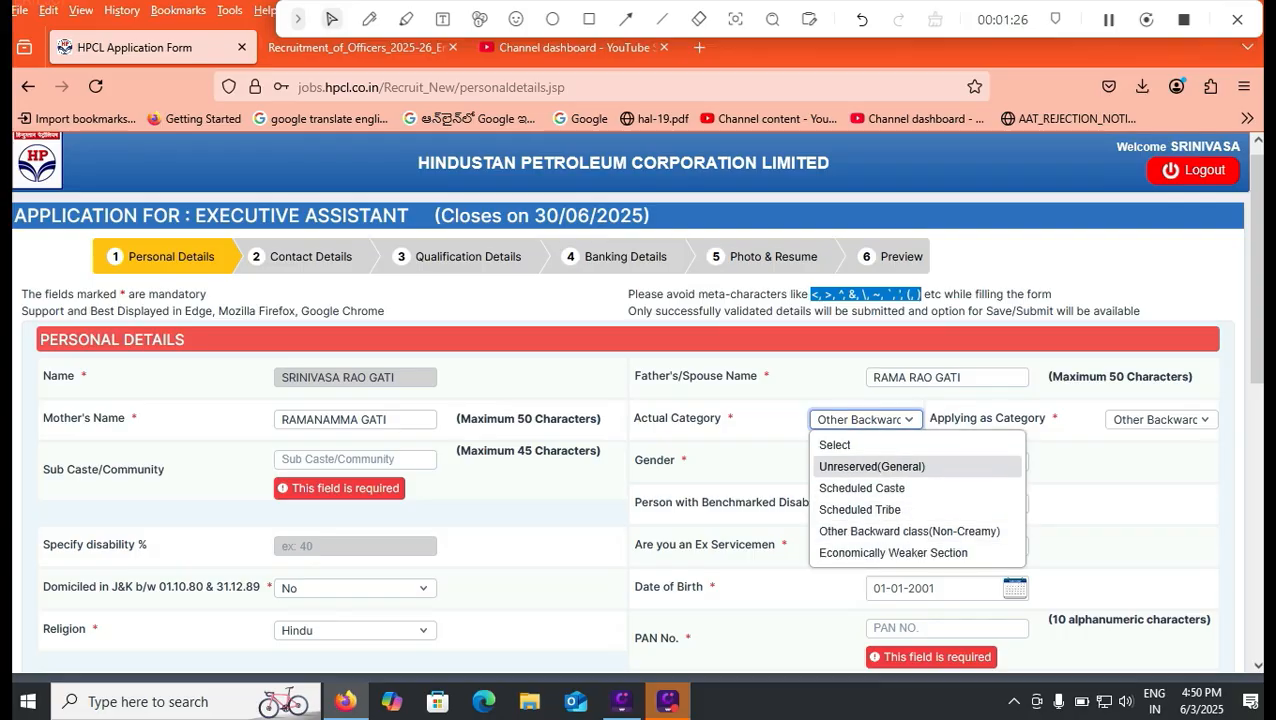
pyautogui.click(1161, 420)
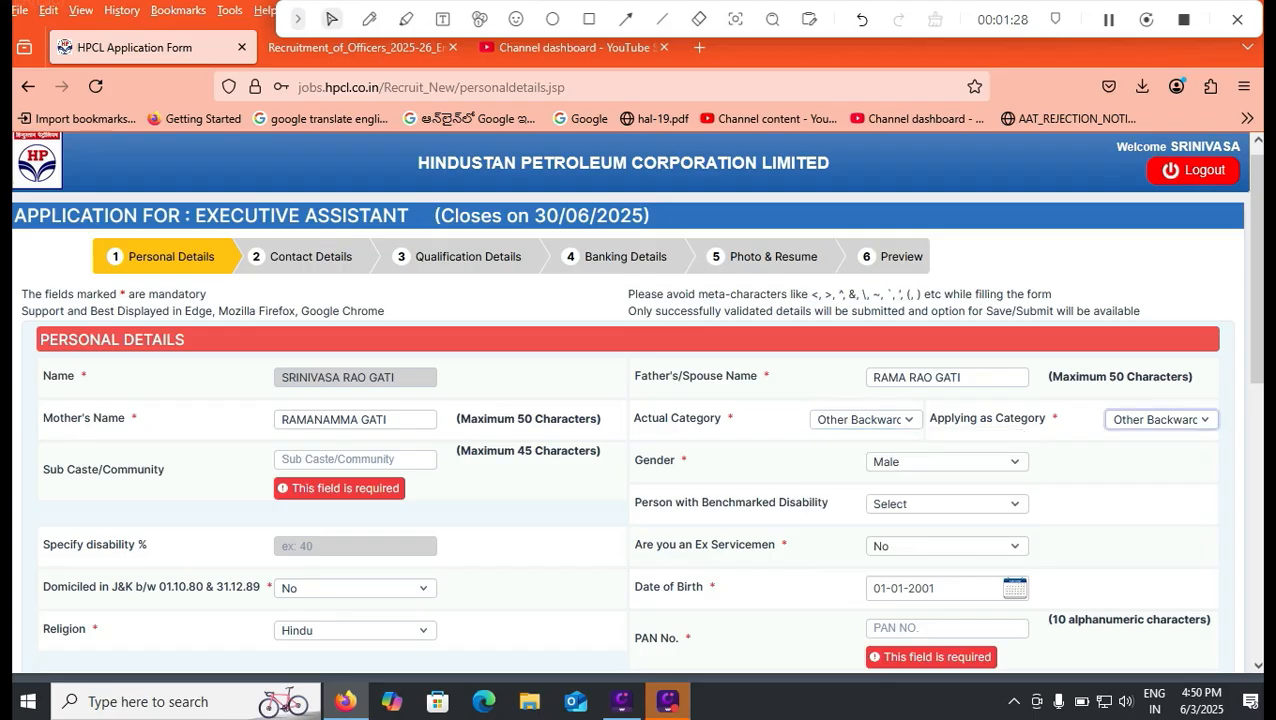
pyautogui.click(1125, 470)
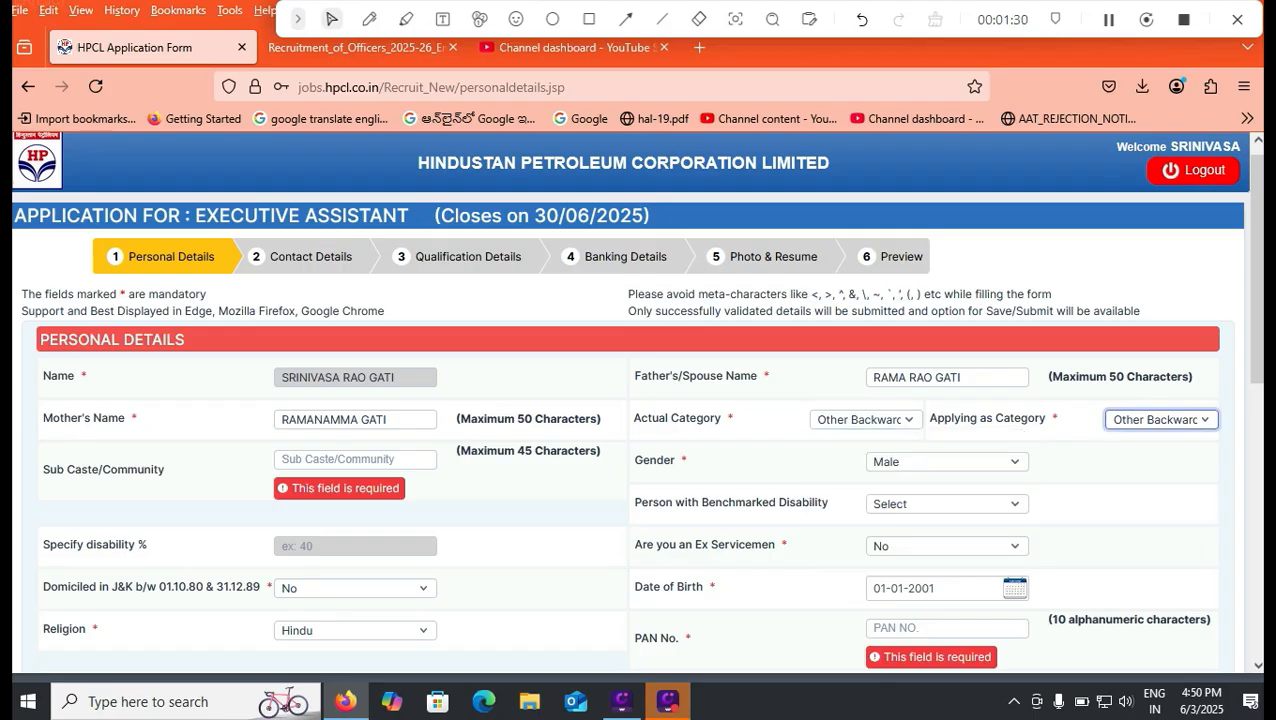
pyautogui.click(1161, 420)
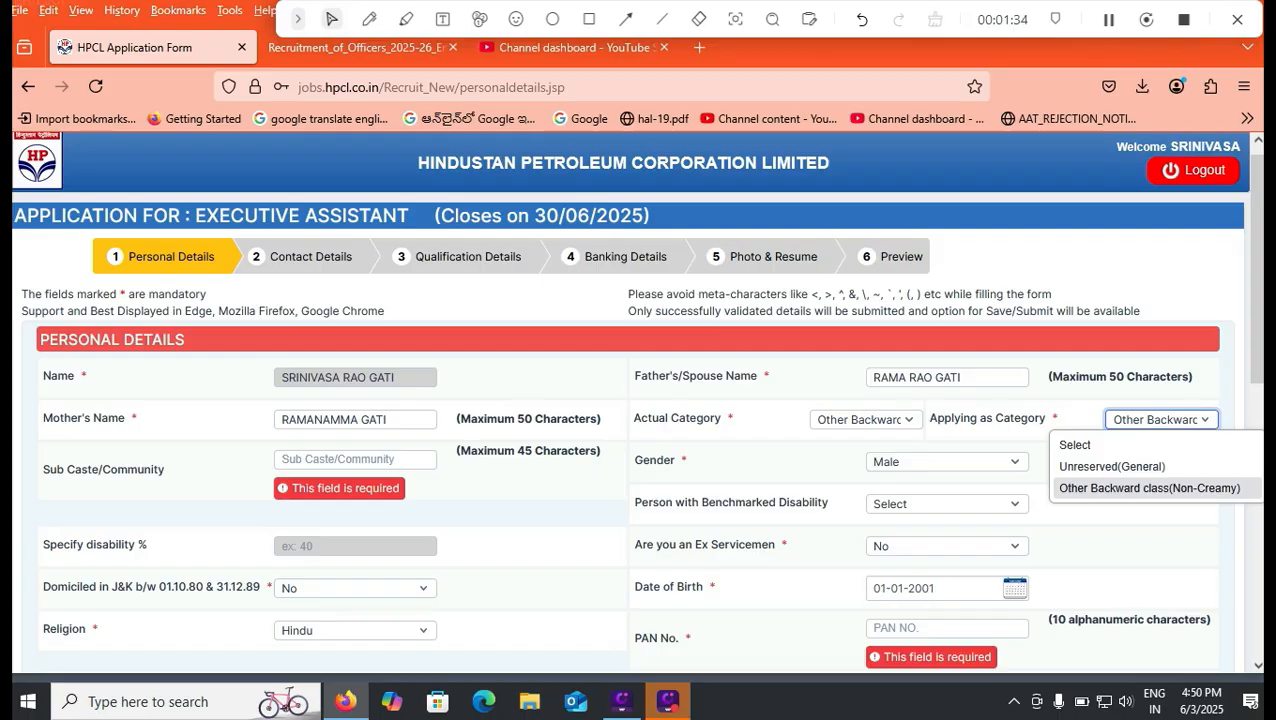
pyautogui.click(1126, 546)
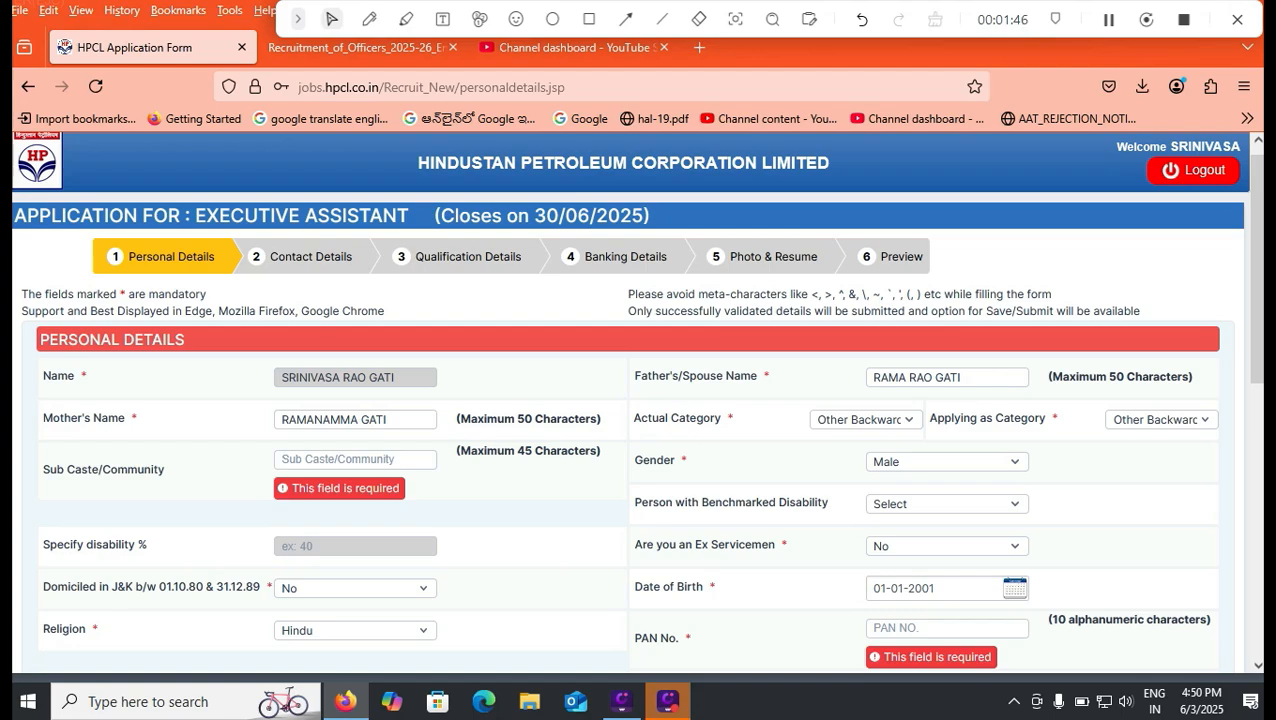
pyautogui.click(1161, 420)
# Check the Sub Caste/Community field and examine the Person with Benchmarked Disability options without choosing one
pyautogui.click(358, 462)
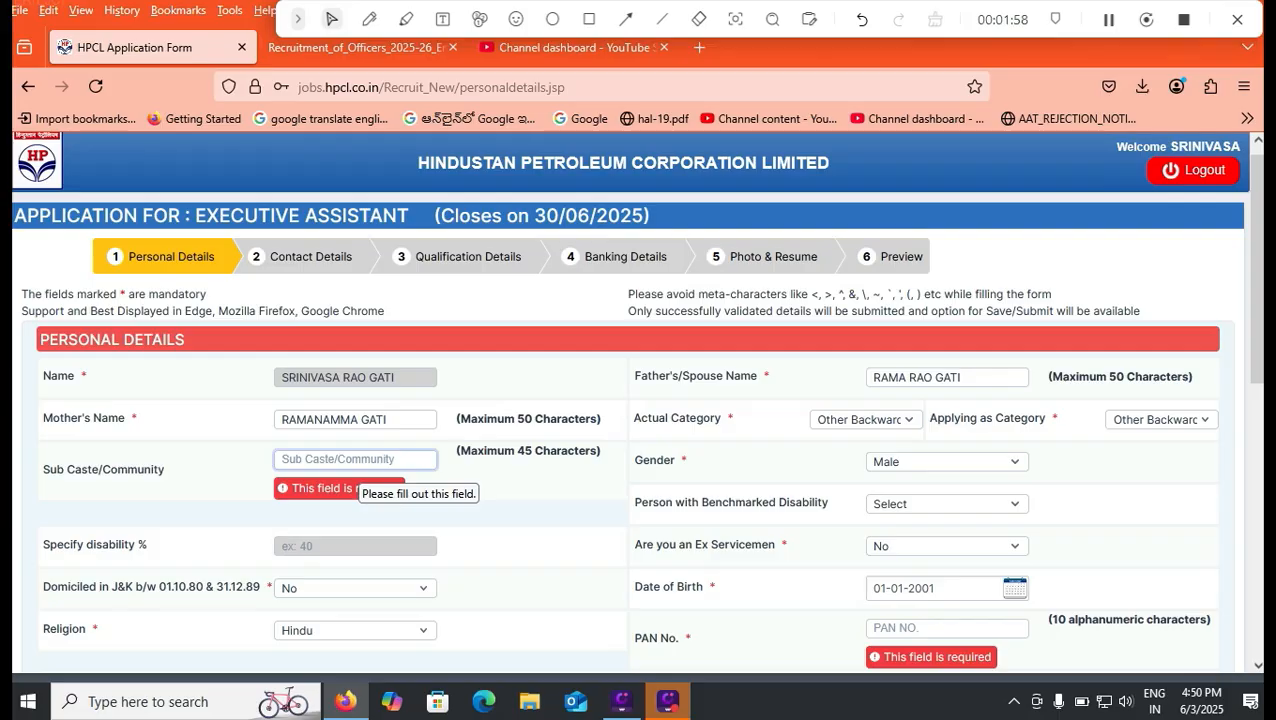
pyautogui.press('Tab')
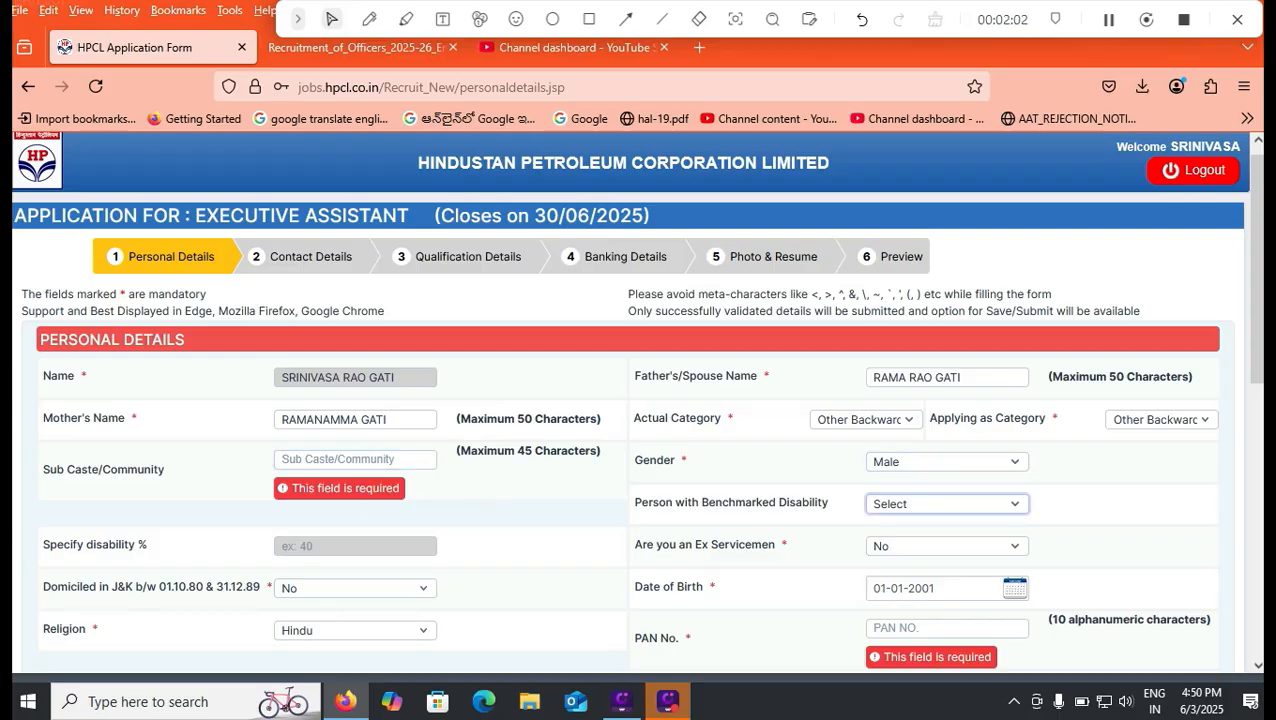
pyautogui.moveTo(1257, 262); pyautogui.dragTo(1257, 292)
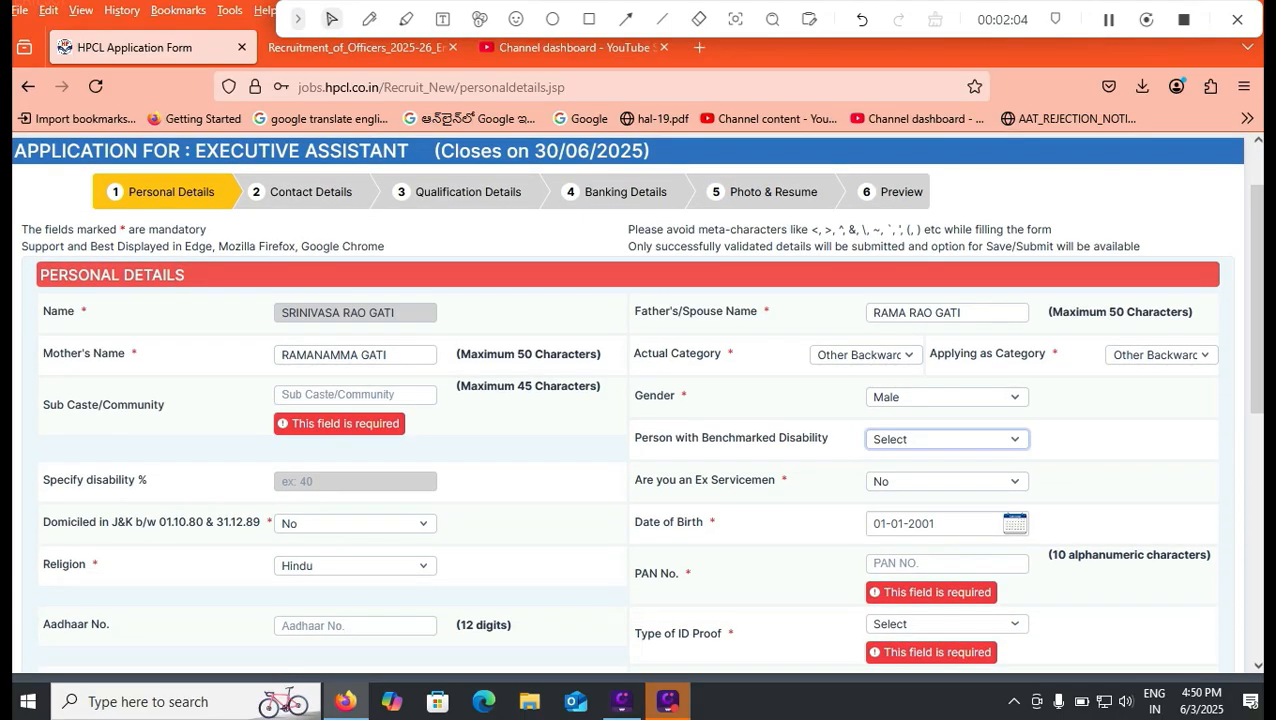
pyautogui.click(947, 439)
pyautogui.press('Down')
pyautogui.press('Down')
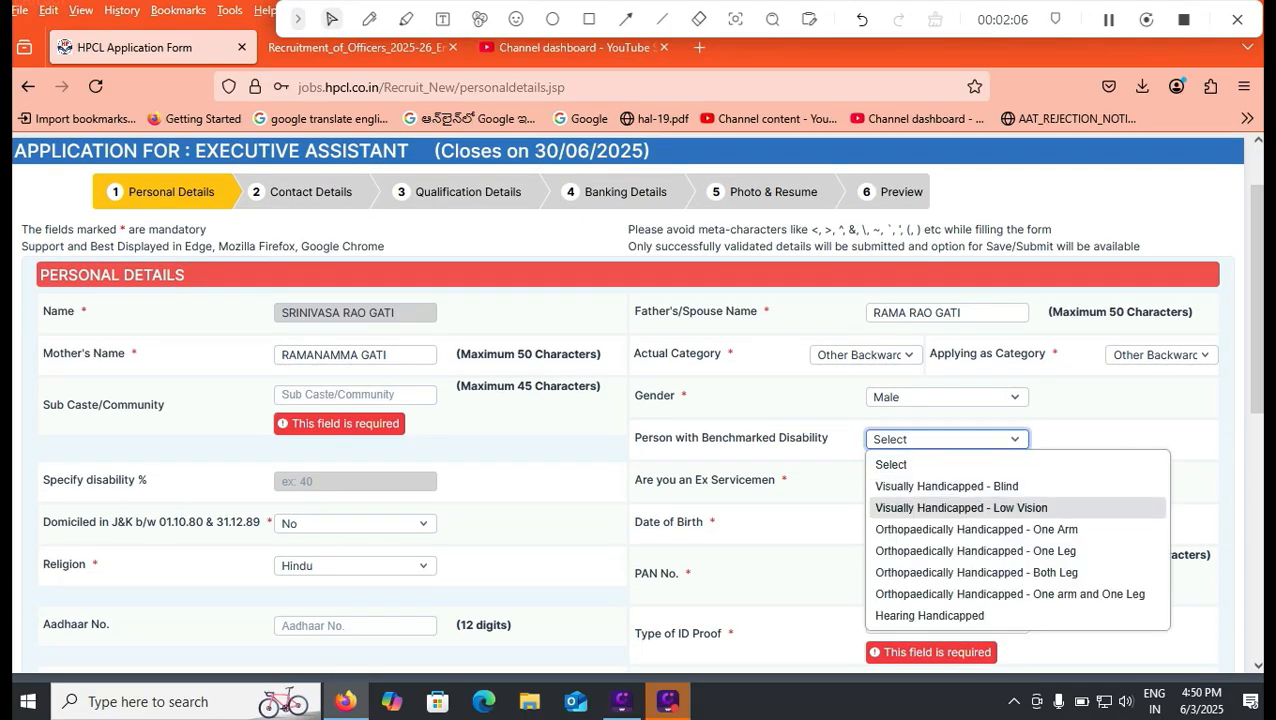
pyautogui.press('Escape')
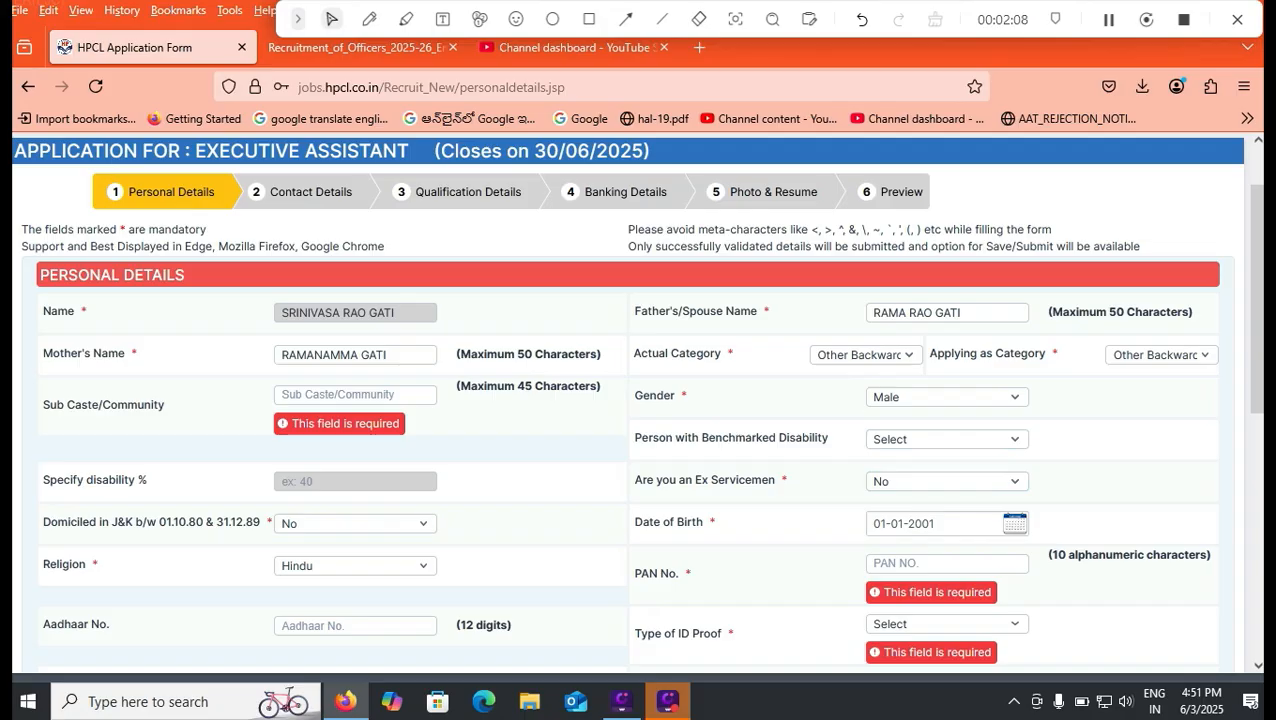
# Answer No to the ex-servicemen question in the personal details
pyautogui.click(947, 482)
pyautogui.click(883, 550)
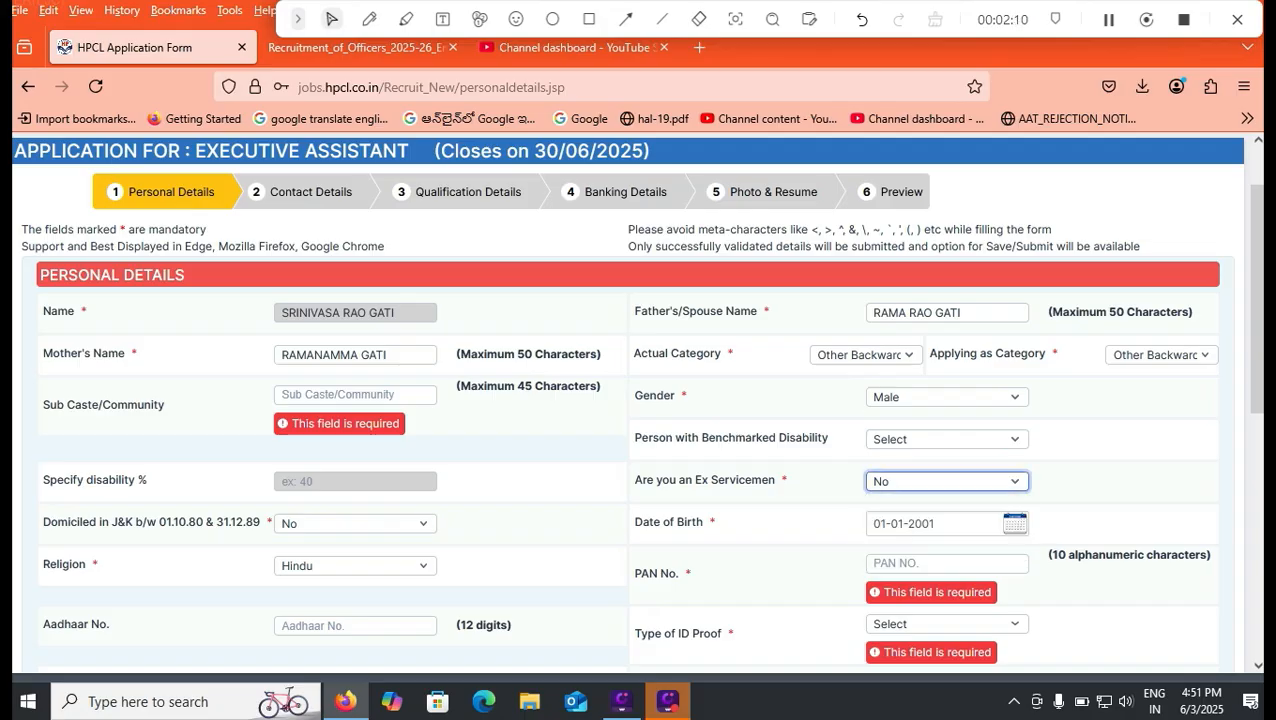
# Examine the date of birth calendar's month choices and check the Religion field
pyautogui.click(1014, 524)
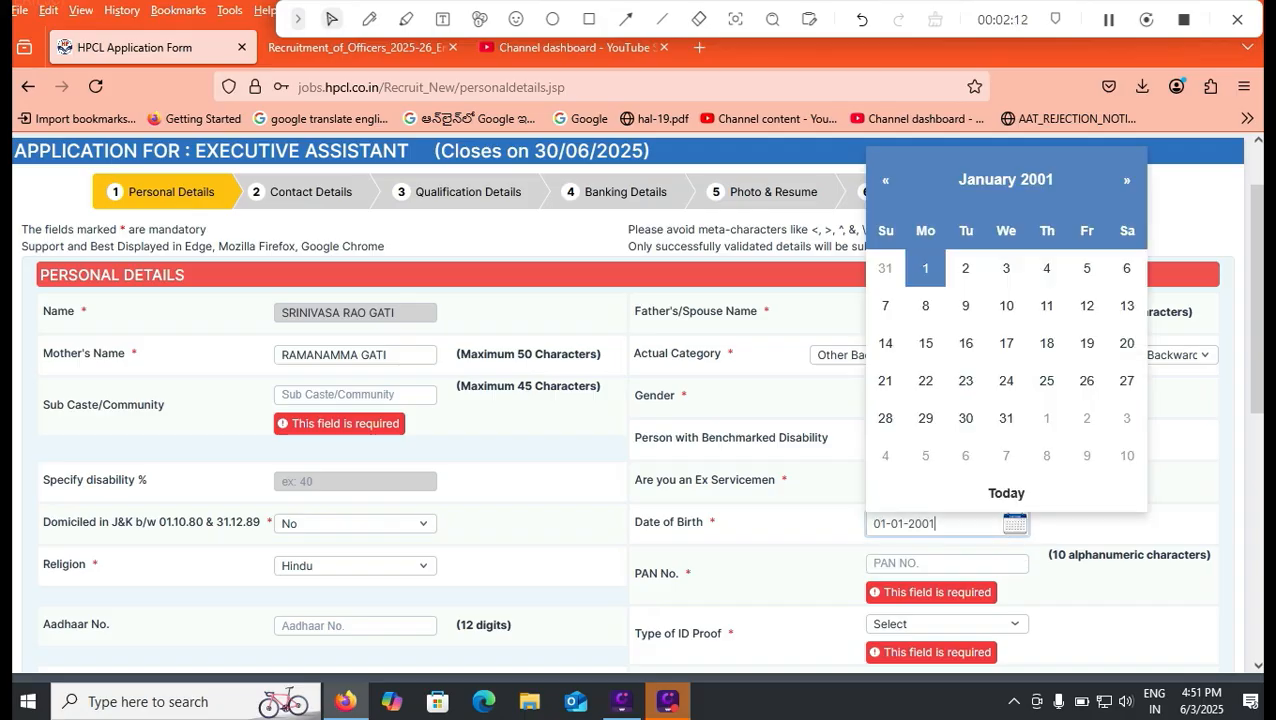
pyautogui.click(1007, 180)
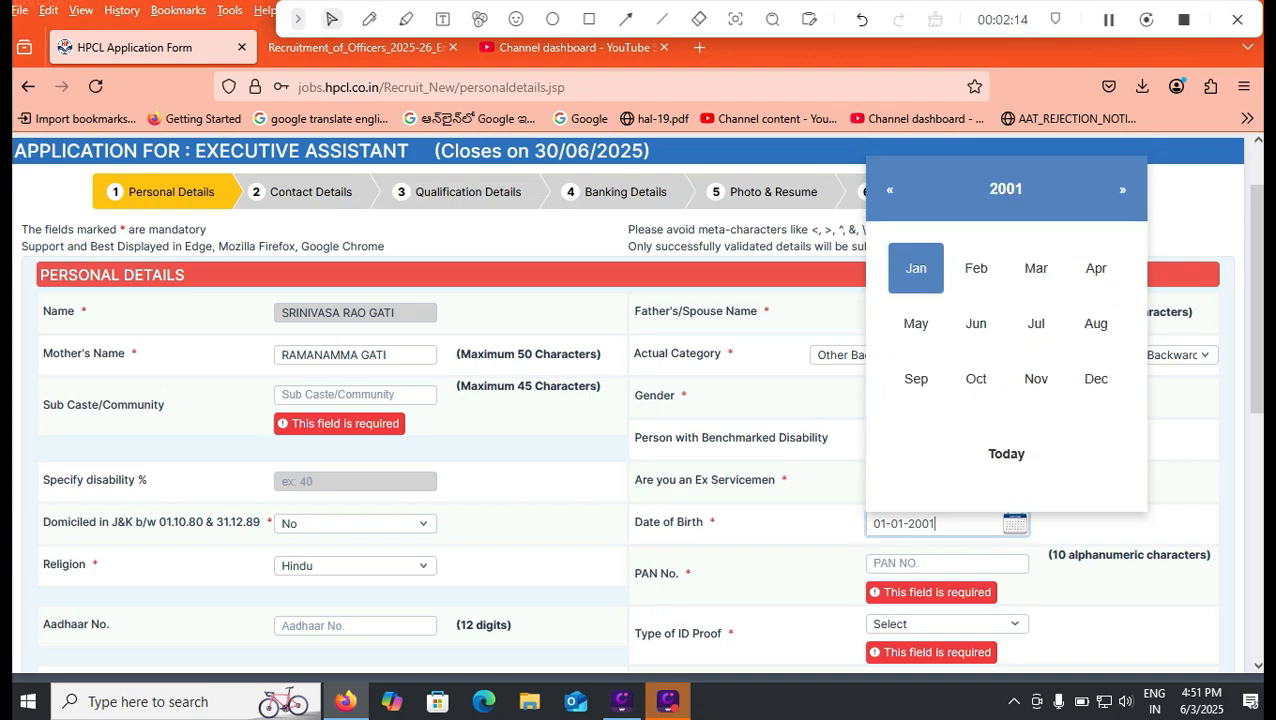
pyautogui.click(1132, 523)
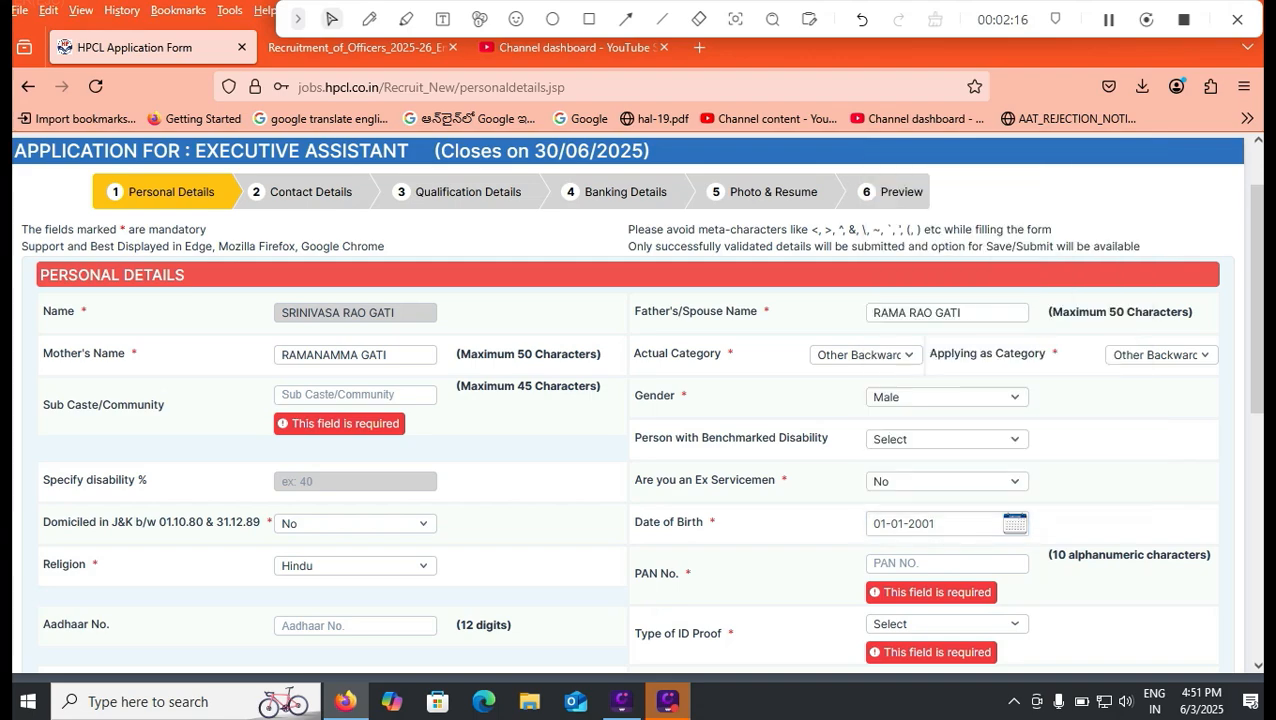
pyautogui.click(355, 566)
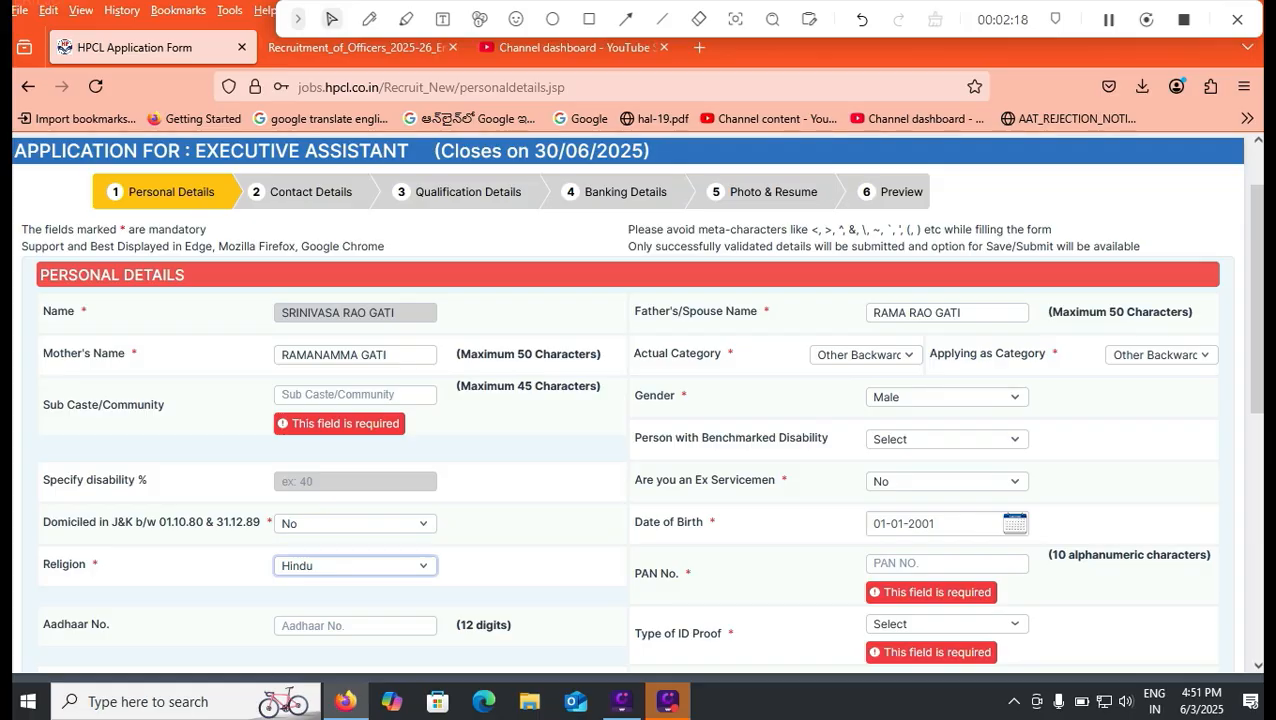
# Check the Religion choices and the PAN number field in the personal details
pyautogui.click(355, 566)
pyautogui.click(320, 368)
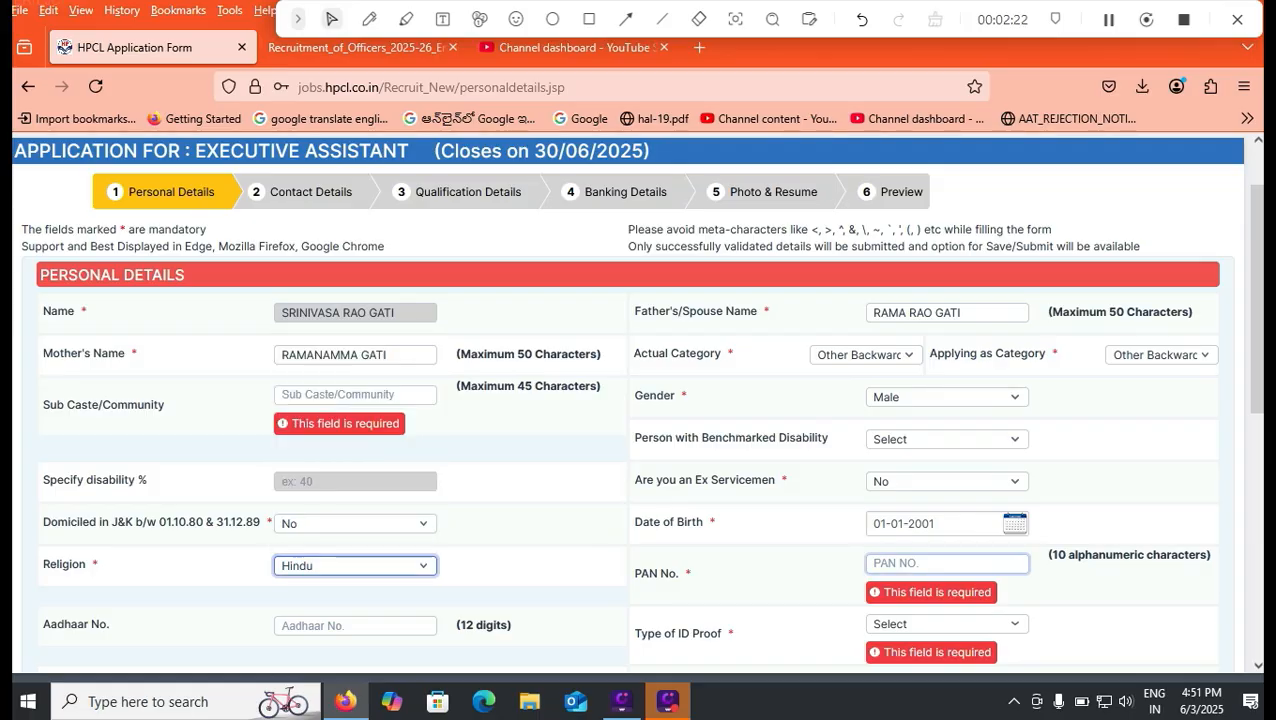
pyautogui.click(947, 564)
# Choose Voter ID as the type of ID proof and mark the citizenship as Indian
pyautogui.scroll(-3, 355, 502)
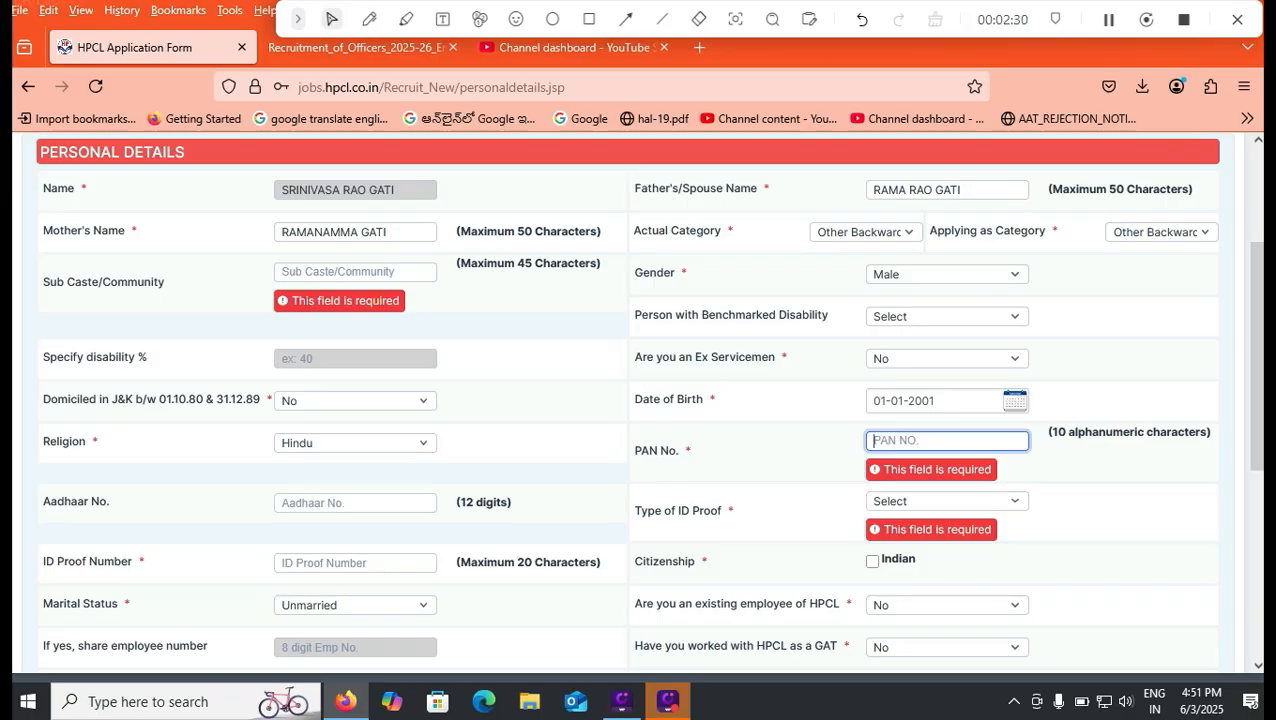
pyautogui.click(947, 501)
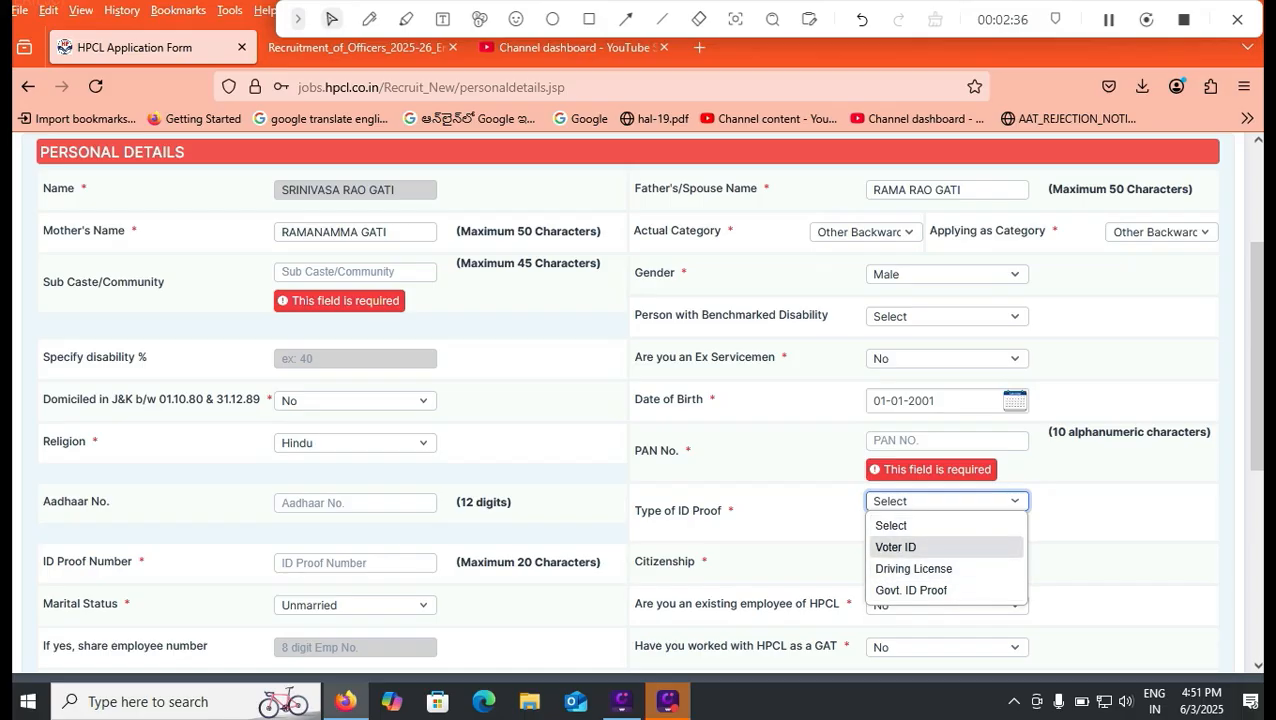
pyautogui.click(896, 547)
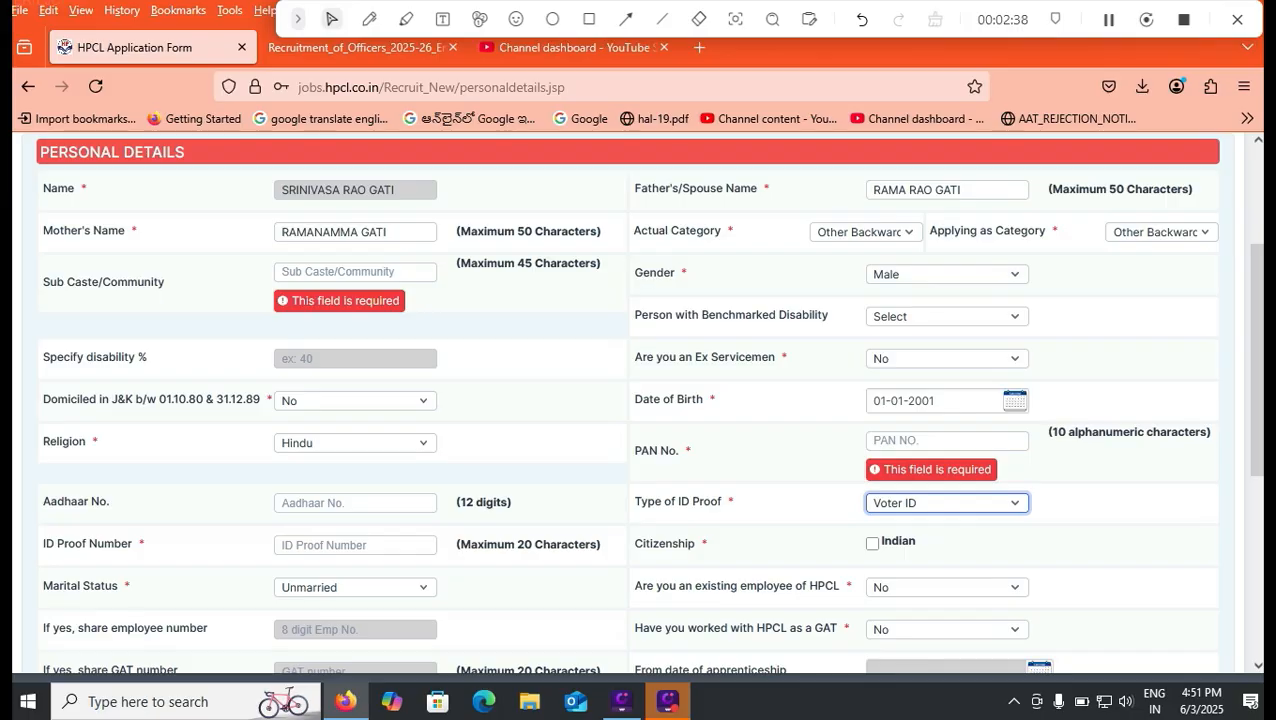
pyautogui.click(355, 545)
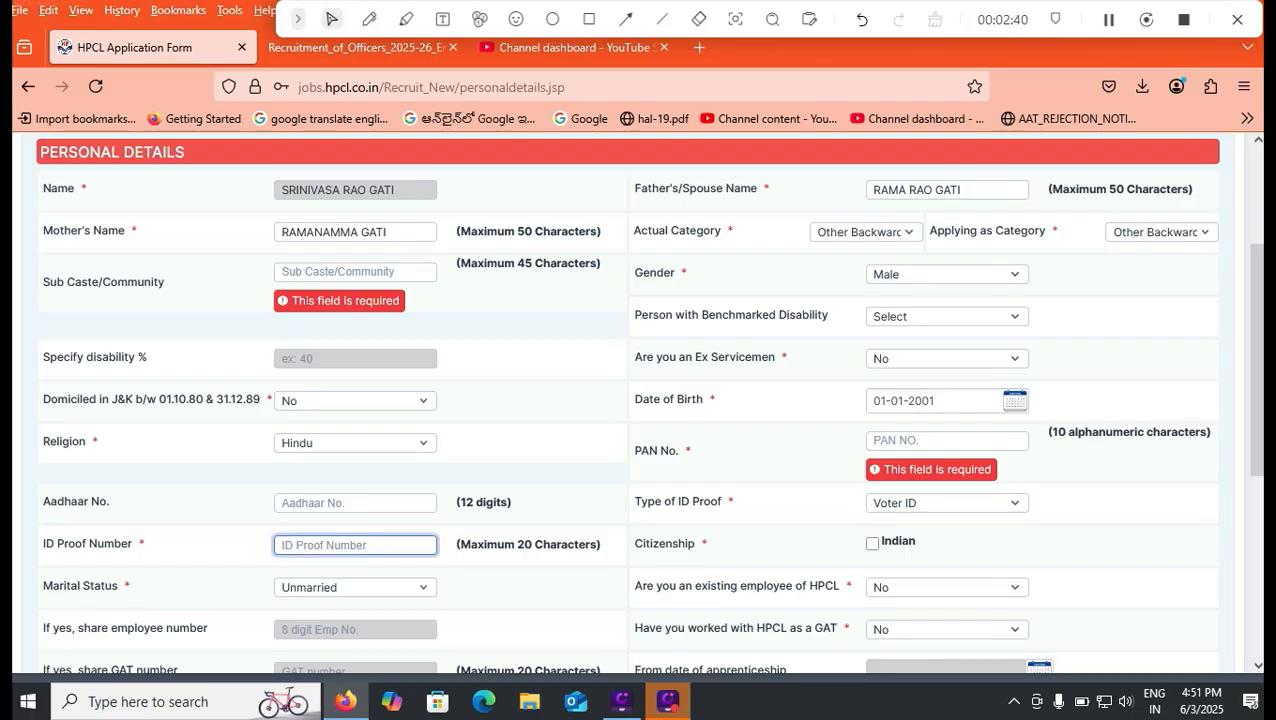
pyautogui.click(872, 543)
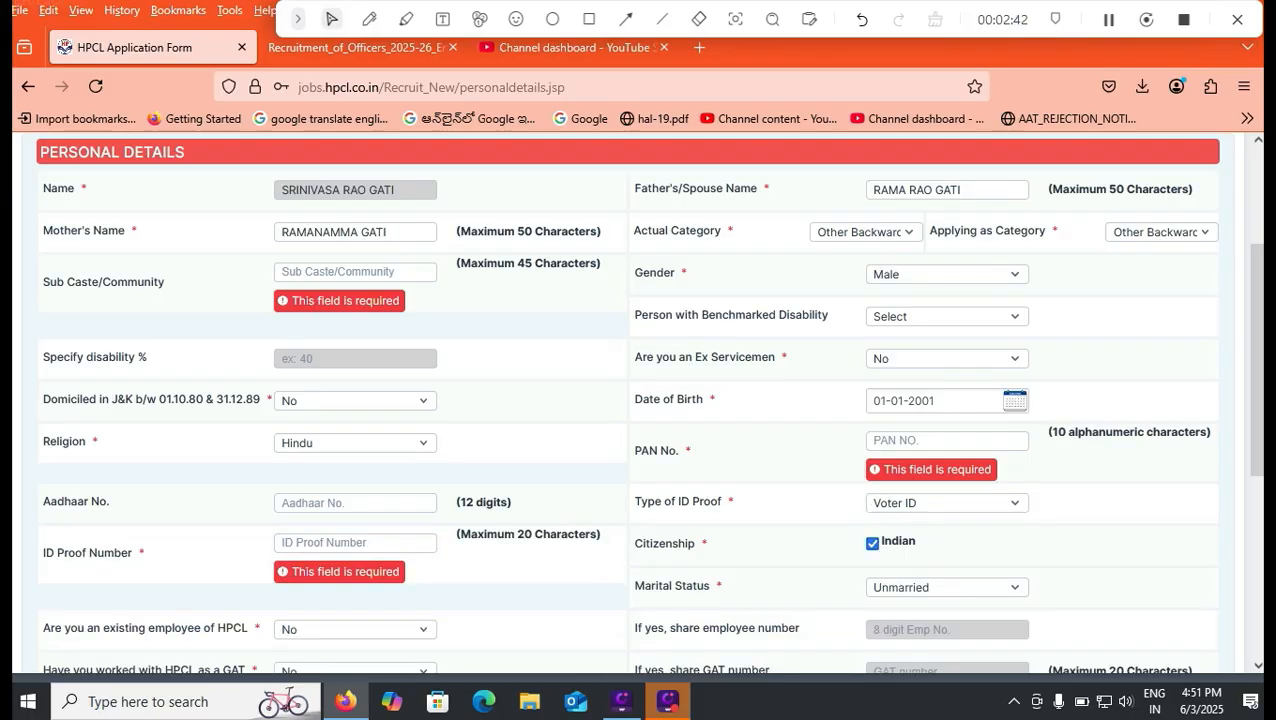
# Examine the HPCL employee and GAT questions with their dependent fields, and the application fee amount
pyautogui.scroll(-3, 1256, 400)
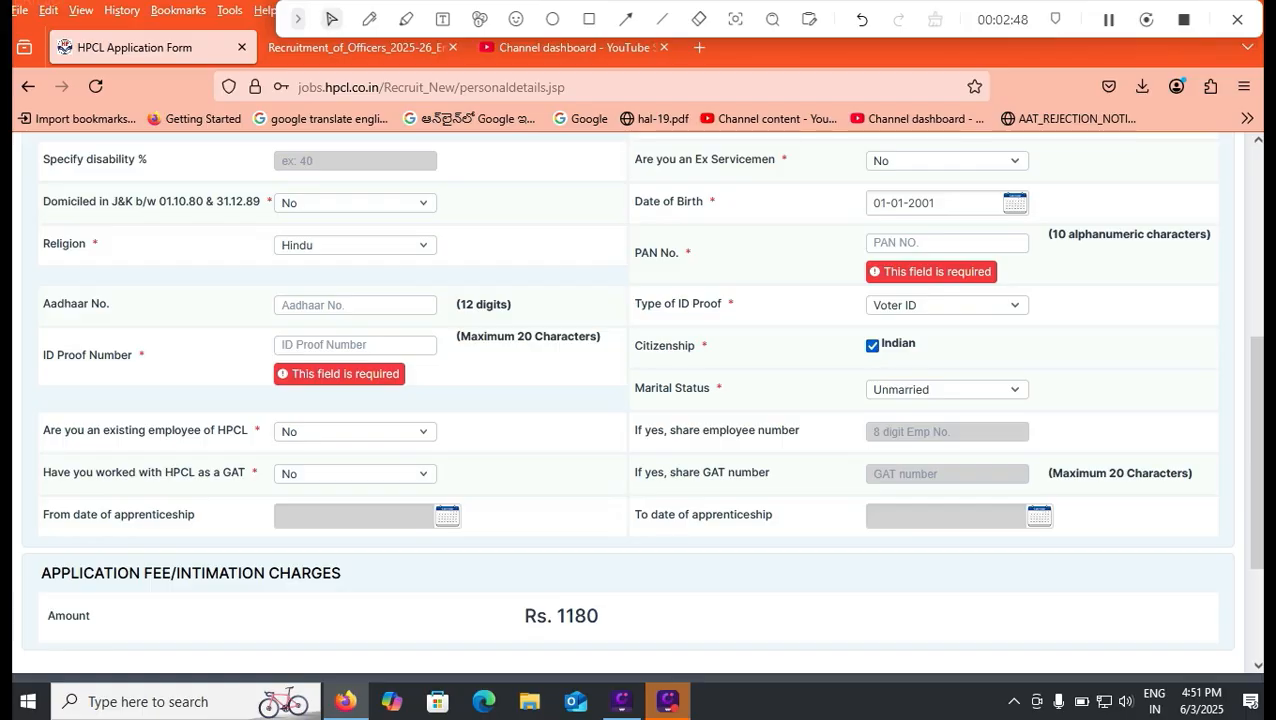
pyautogui.click(355, 432)
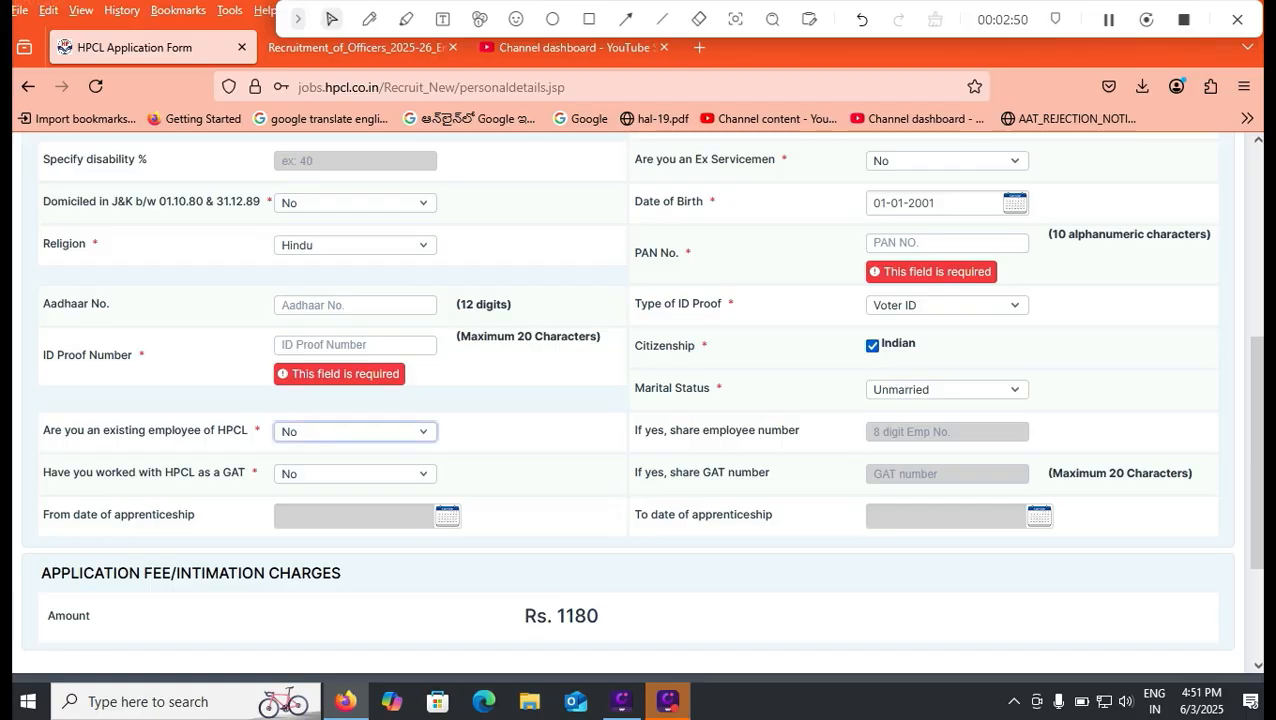
pyautogui.click(355, 474)
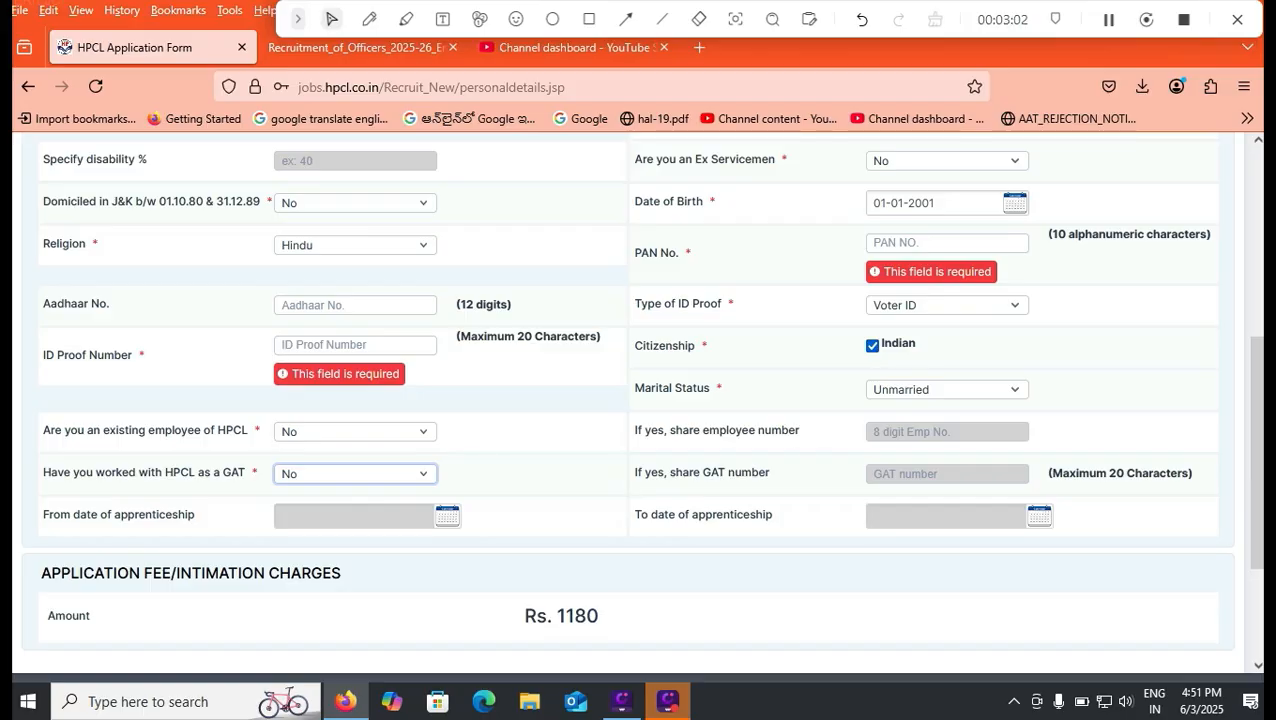
pyautogui.press('Tab')
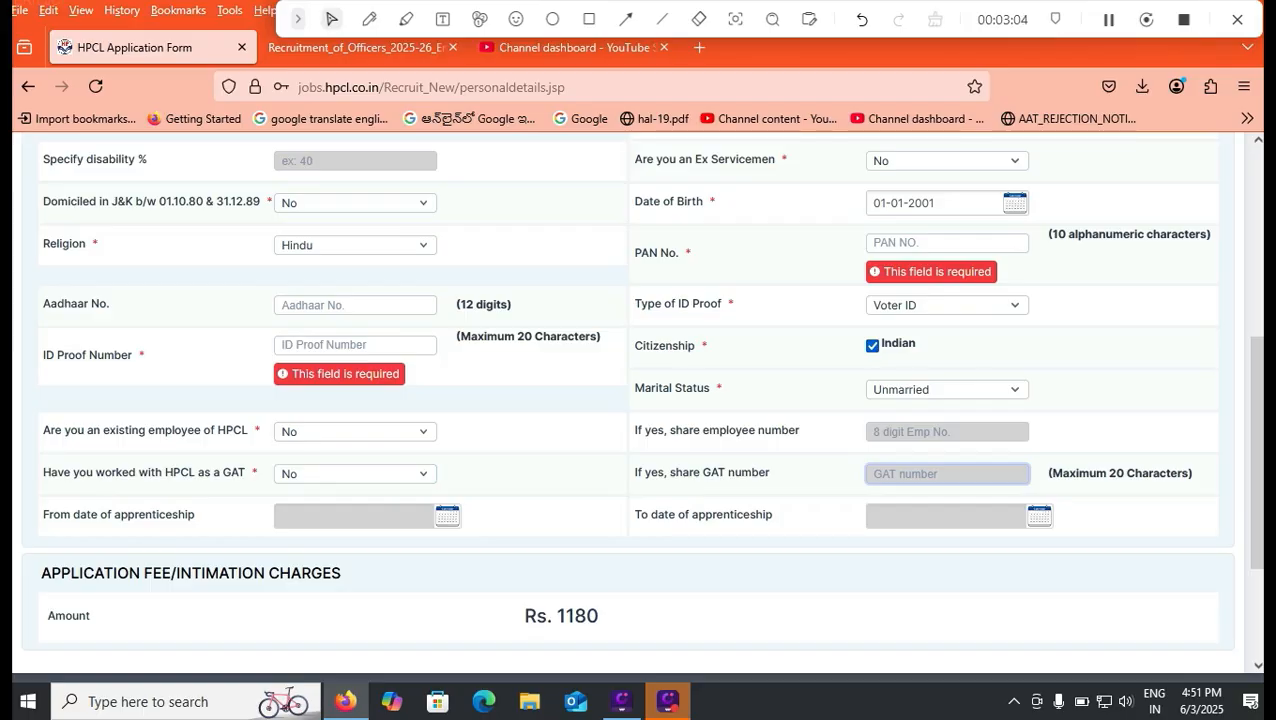
pyautogui.press('Tab')
pyautogui.moveTo(1256, 452); pyautogui.dragTo(1256, 540)
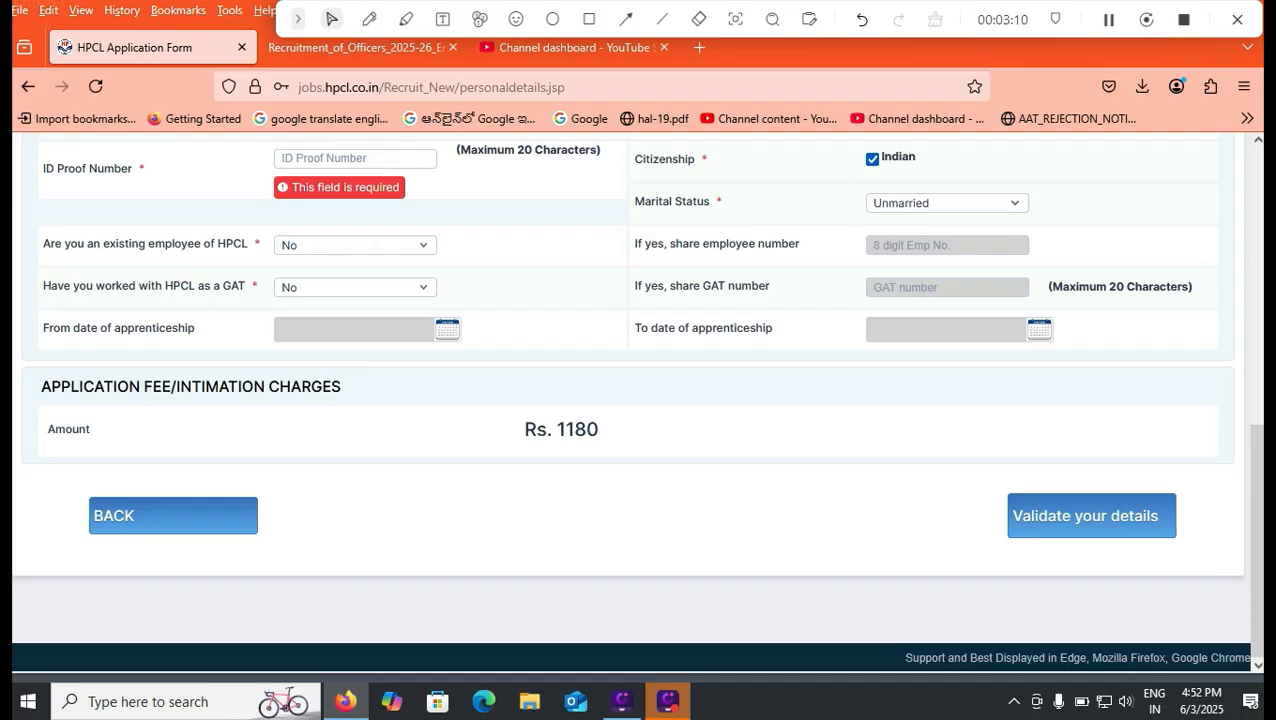
pyautogui.moveTo(556, 429); pyautogui.dragTo(599, 429)
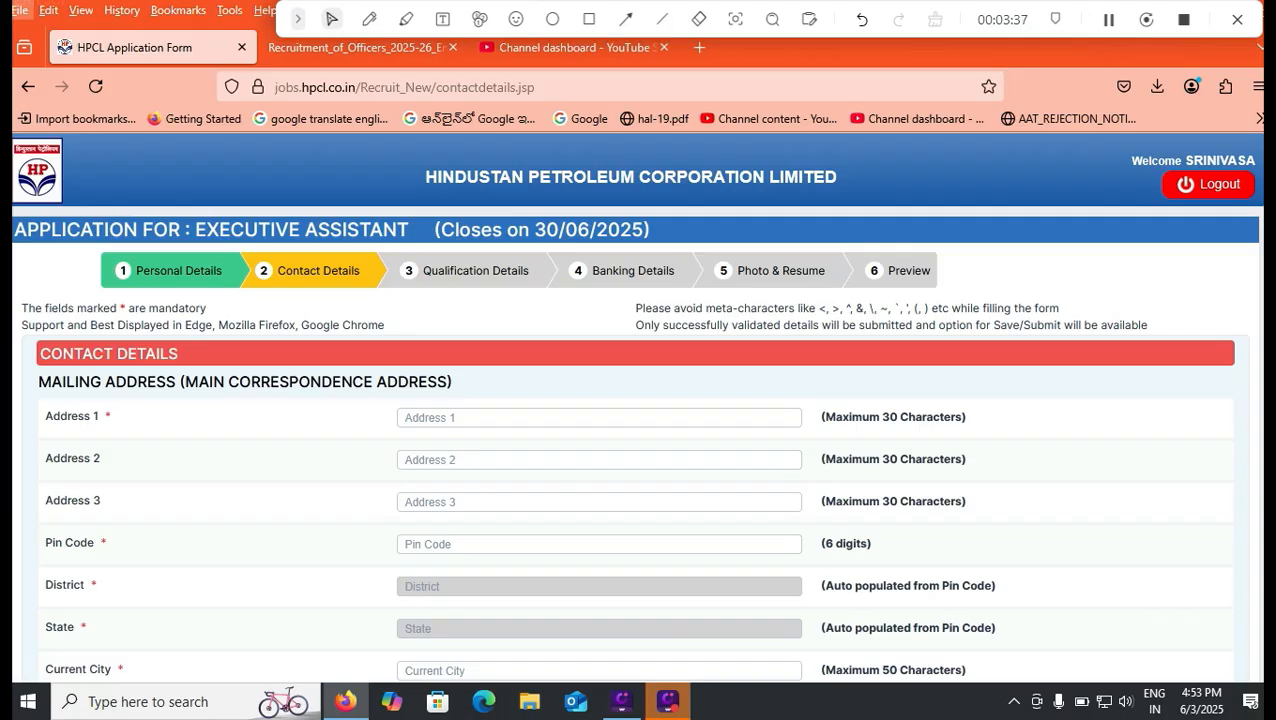
# Check the mailing address fields and set the current state to Andhra Pradesh
pyautogui.click(599, 418)
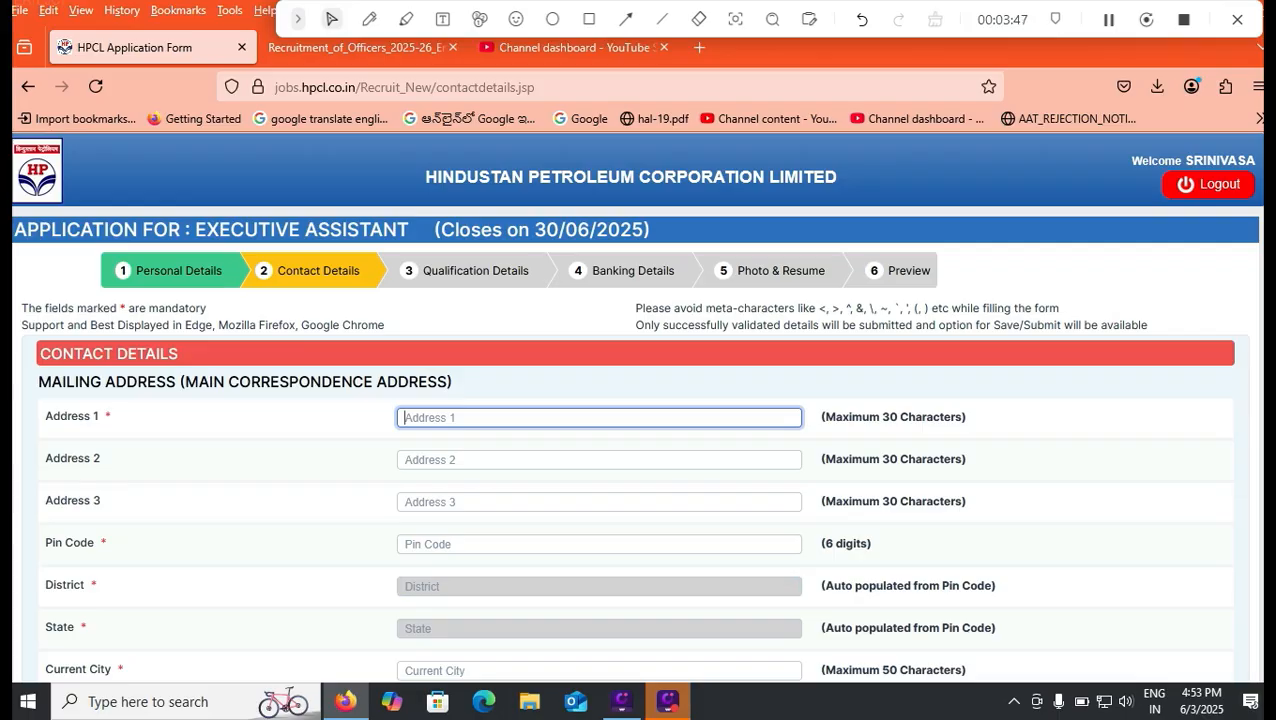
pyautogui.scroll(-2, 636, 406)
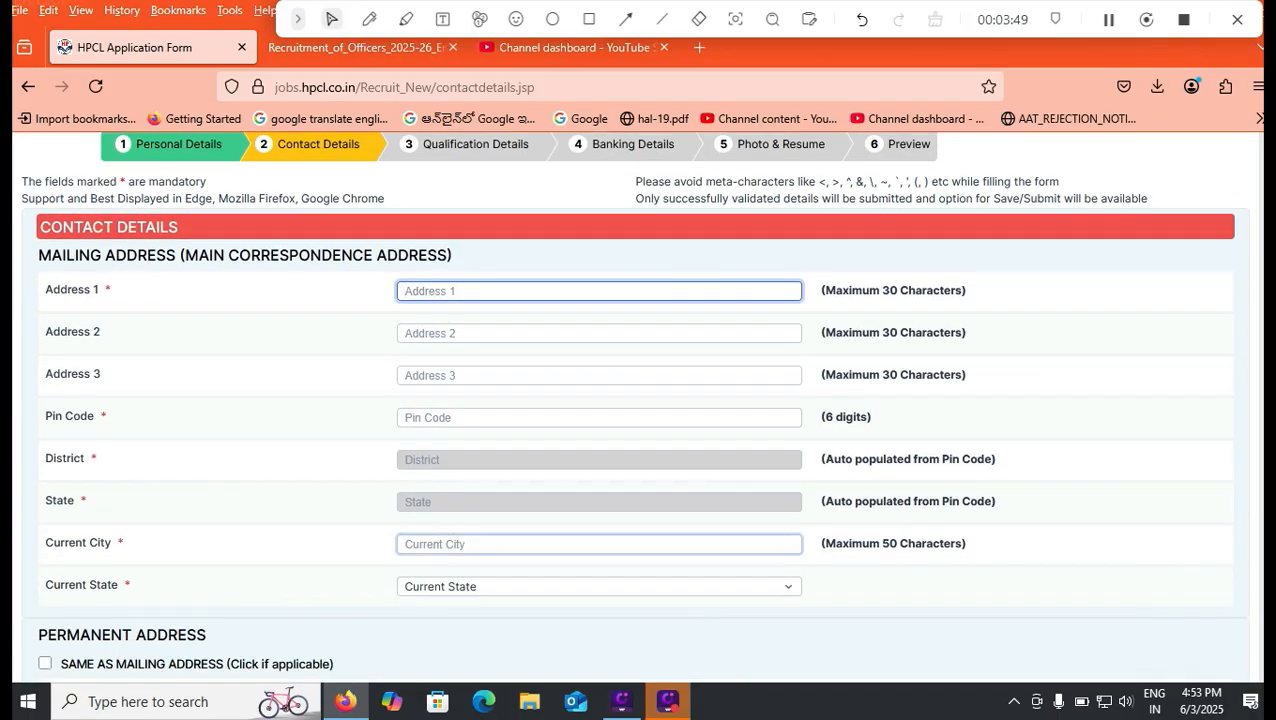
pyautogui.click(598, 544)
pyautogui.click(598, 604)
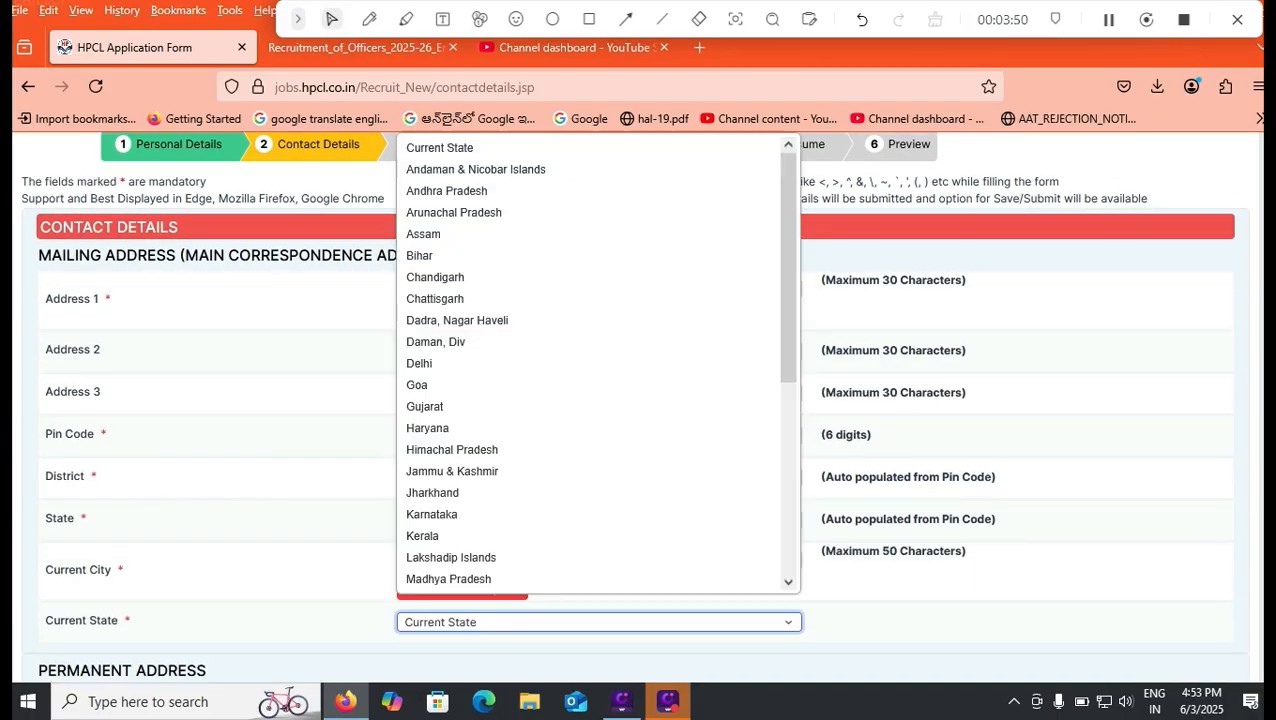
pyautogui.click(450, 191)
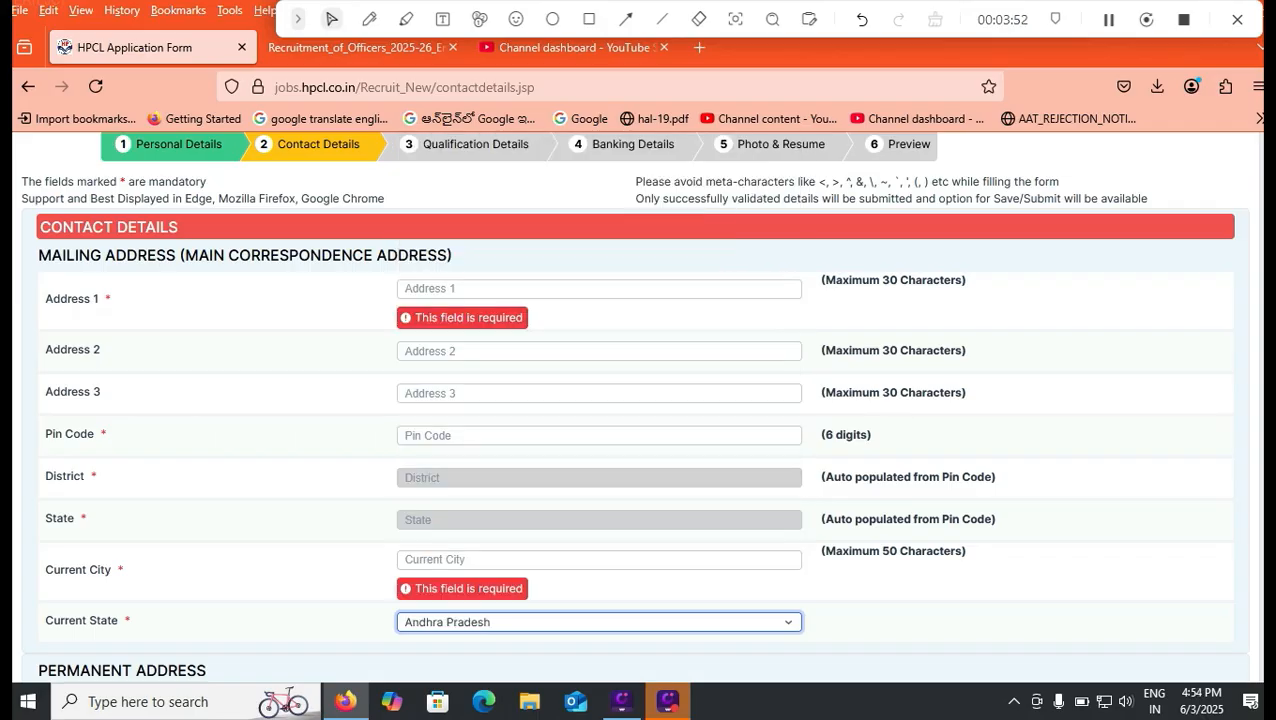
# Try to make the permanent address the same as the mailing address
pyautogui.scroll(-6, 636, 406)
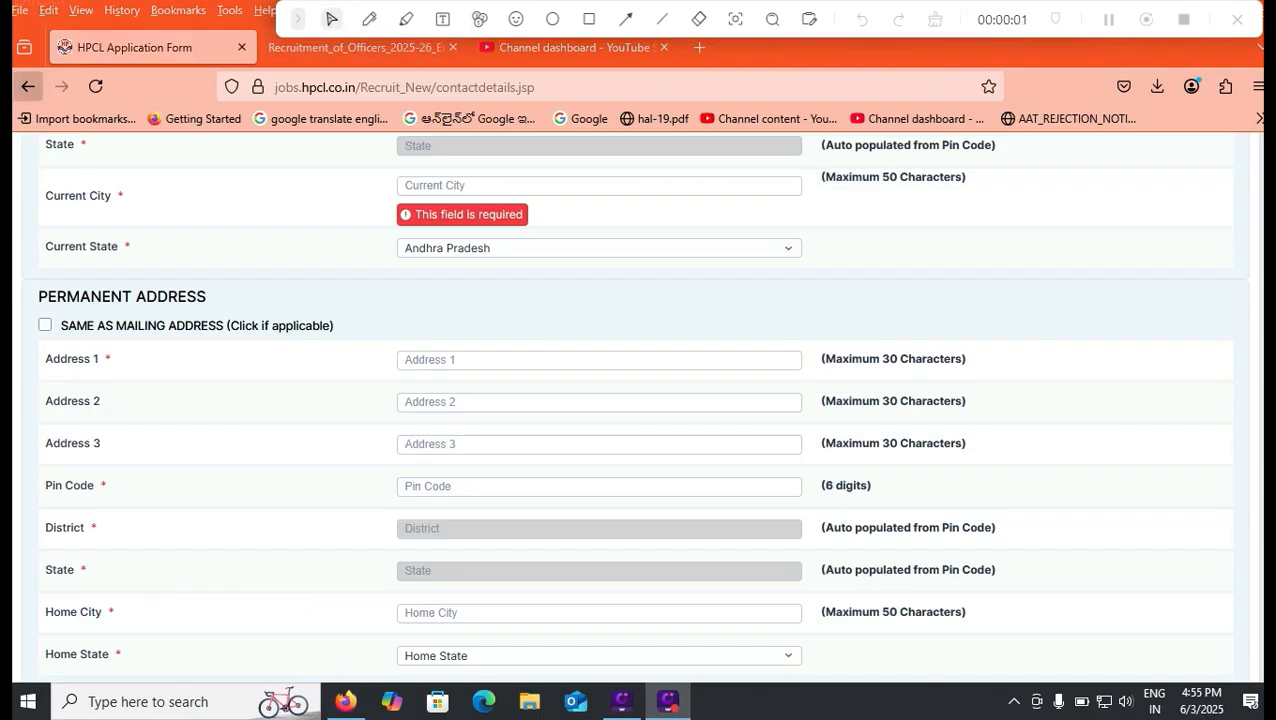
pyautogui.click(45, 325)
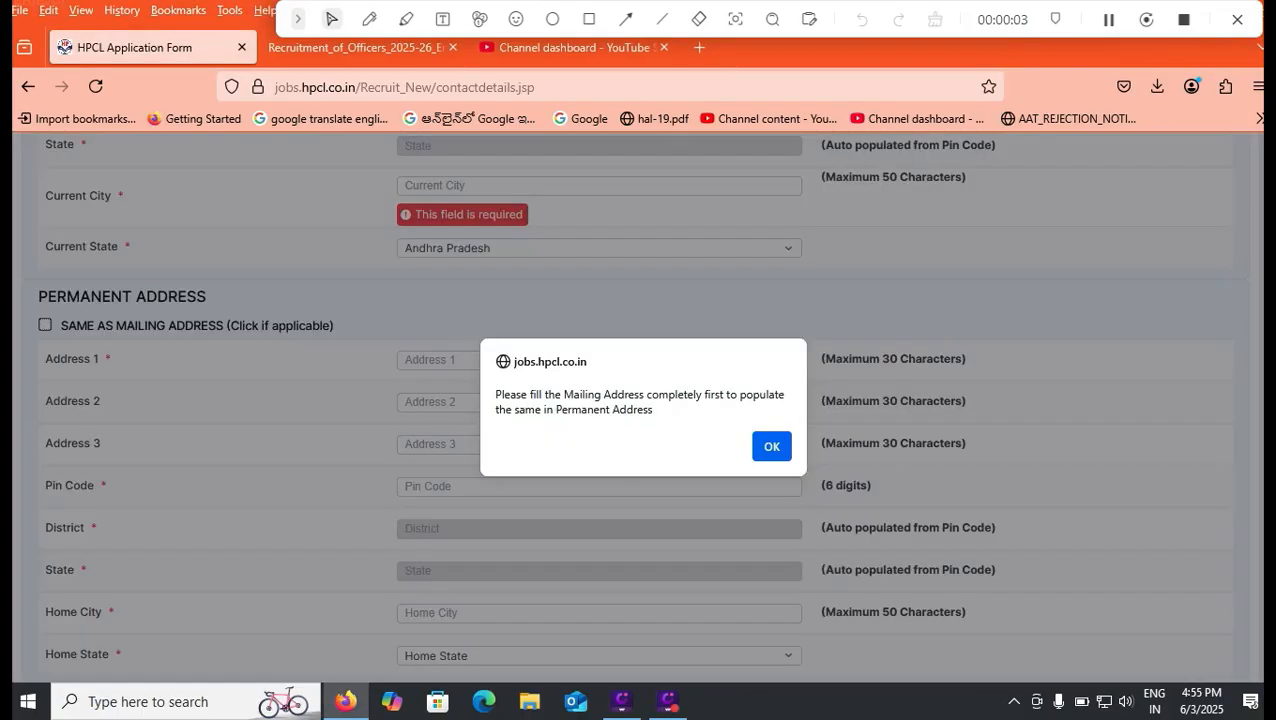
pyautogui.press('Return')
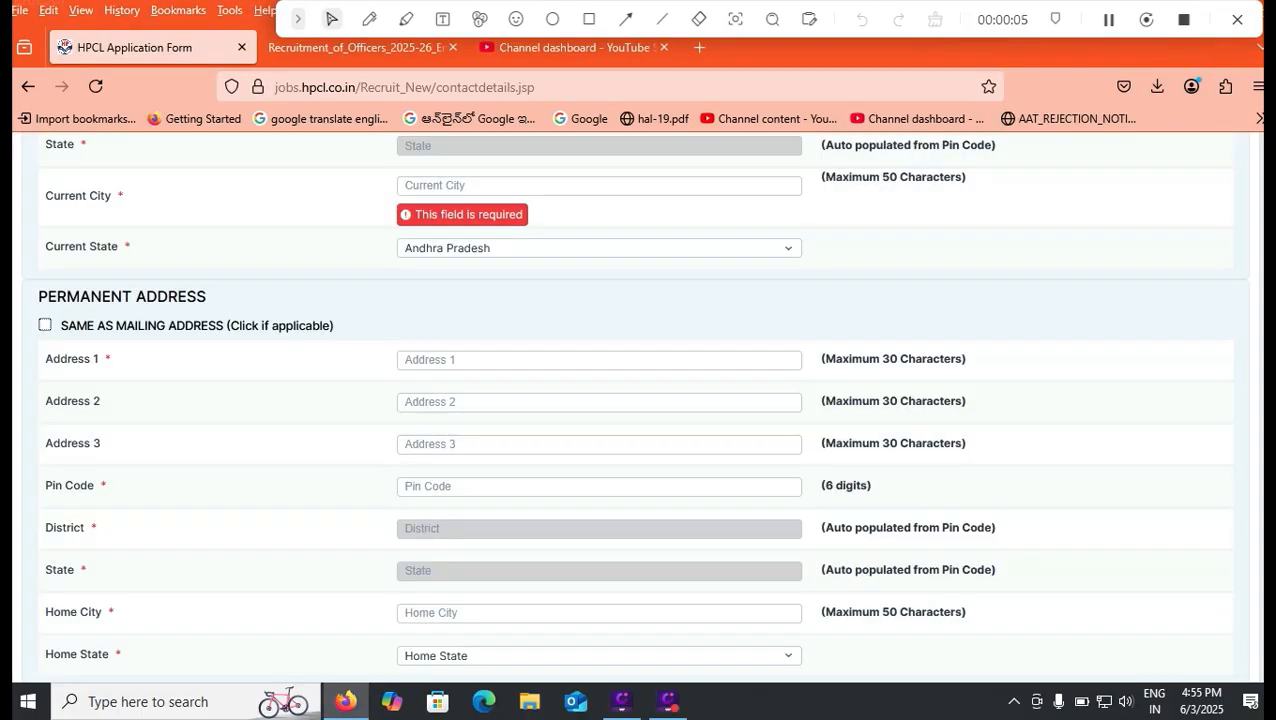
# Check the email ID and alternate contact number fields in the contact details
pyautogui.scroll(-4, 636, 406)
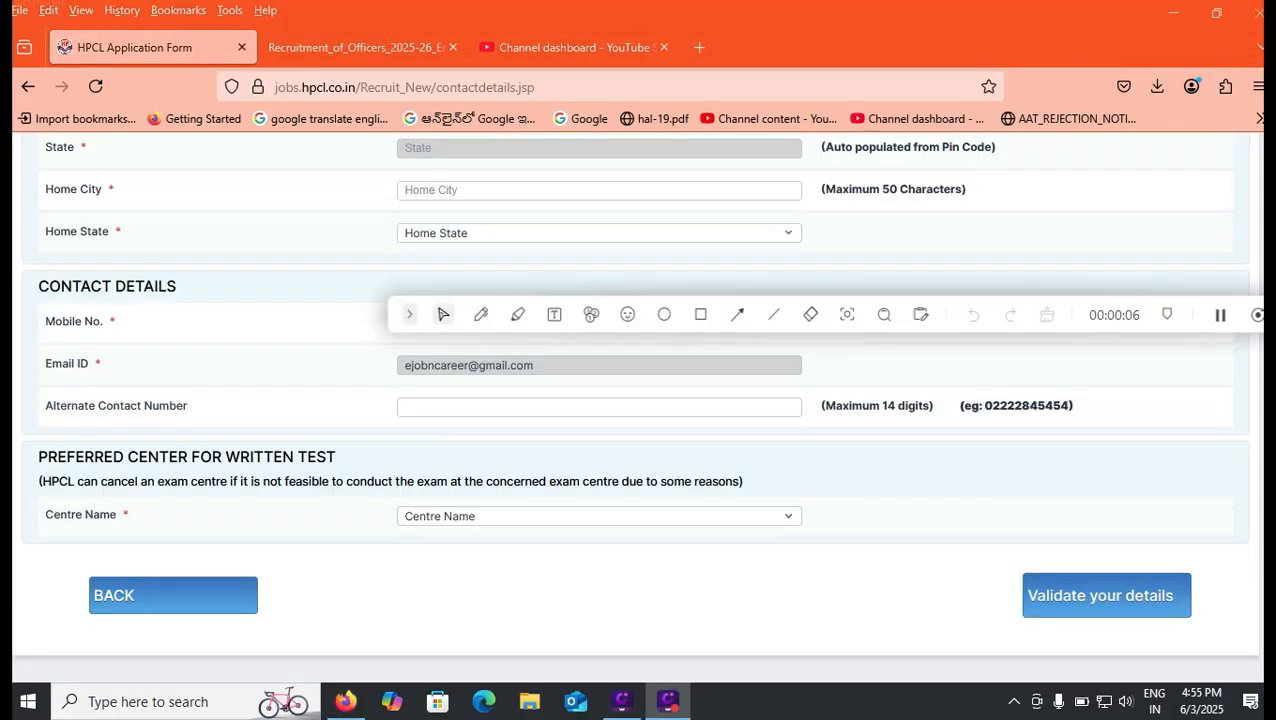
pyautogui.click(599, 365)
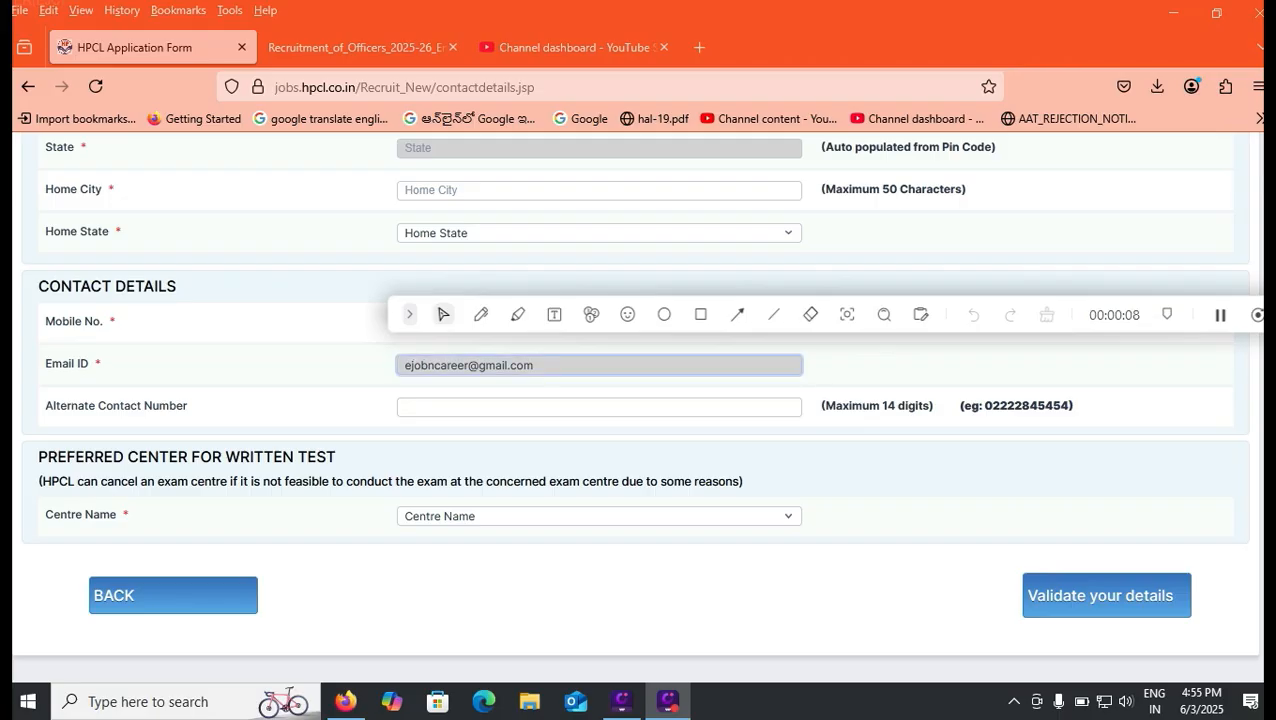
pyautogui.click(599, 407)
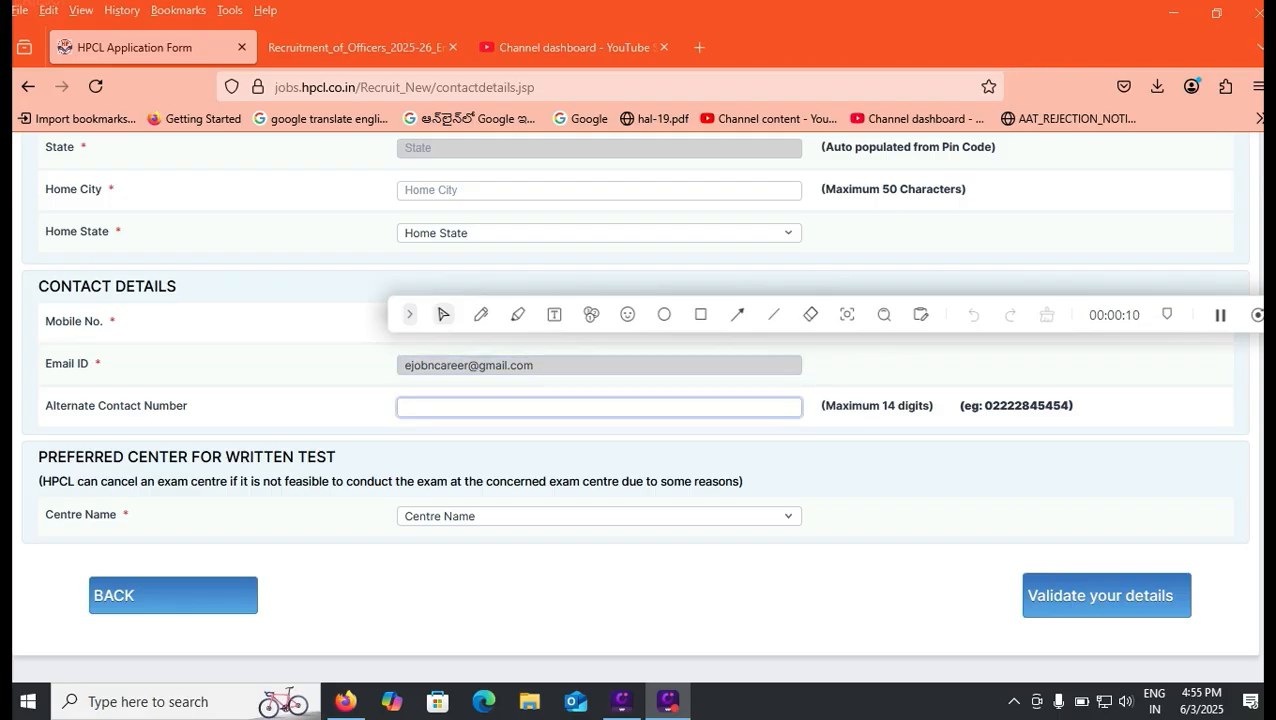
pyautogui.click(600, 438)
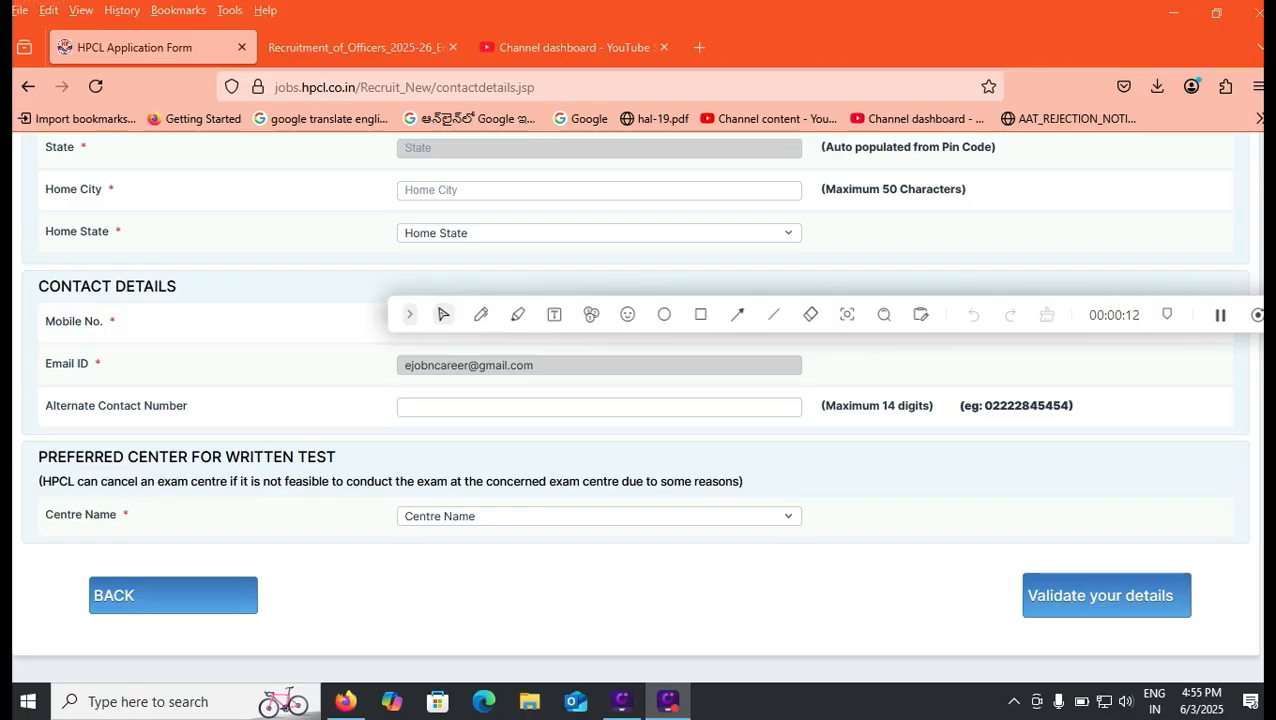
# Set the preferred centre for the written test to NA
pyautogui.click(599, 516)
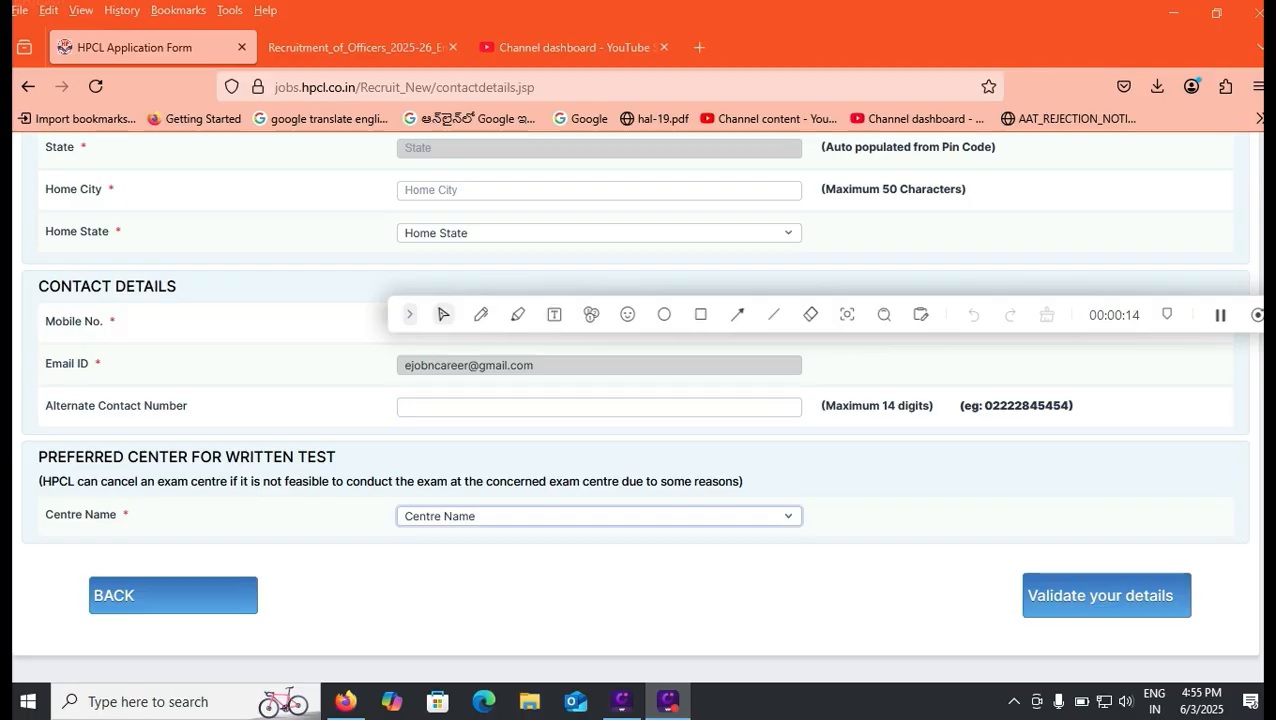
pyautogui.click(599, 516)
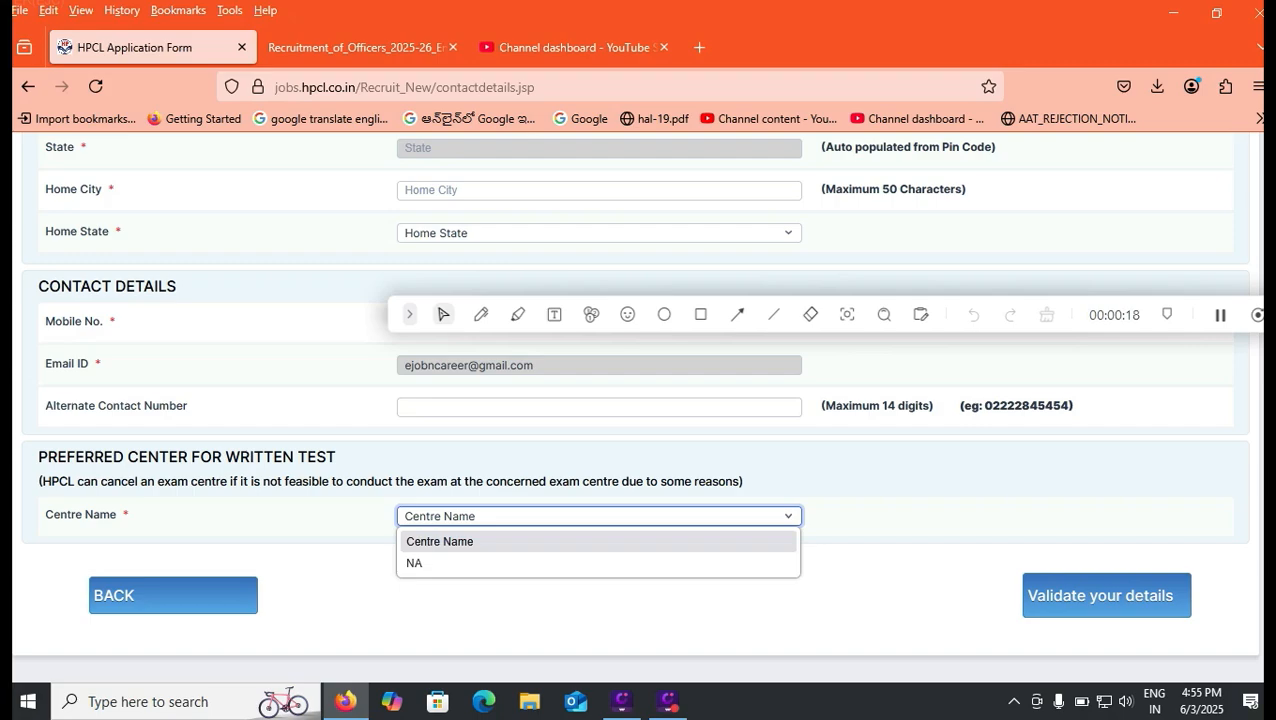
pyautogui.press('Down')
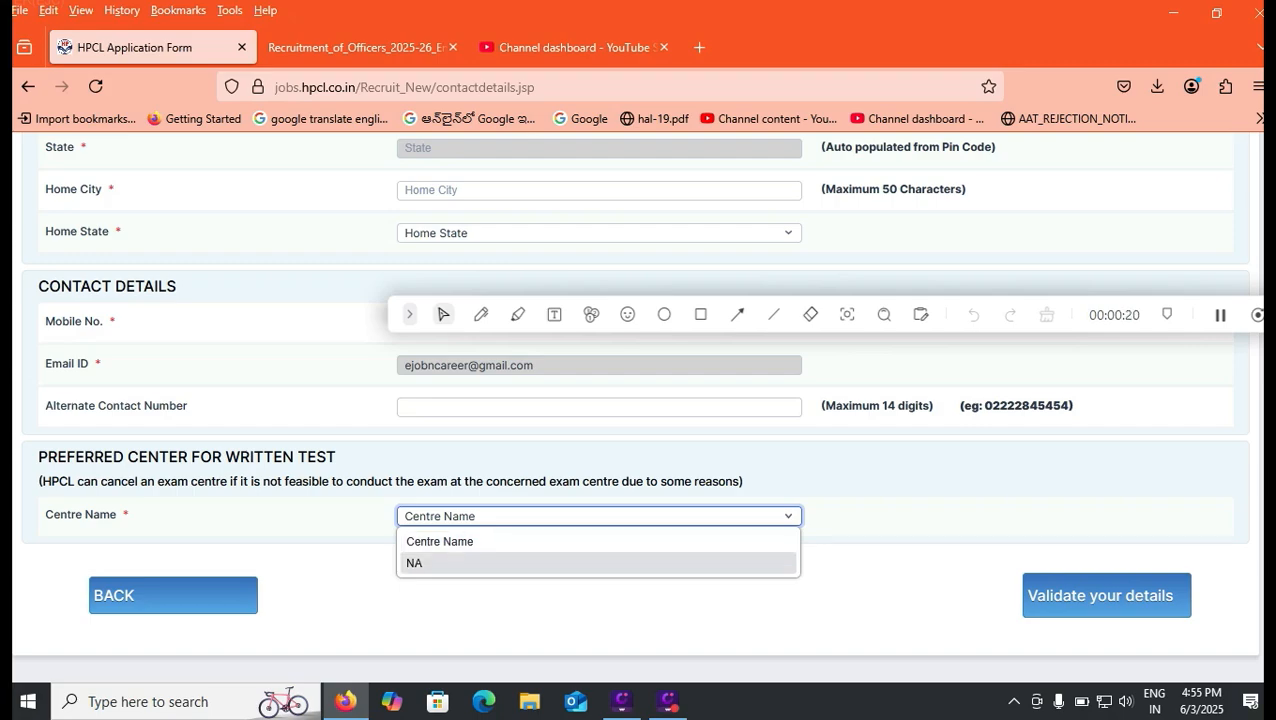
pyautogui.press('Return')
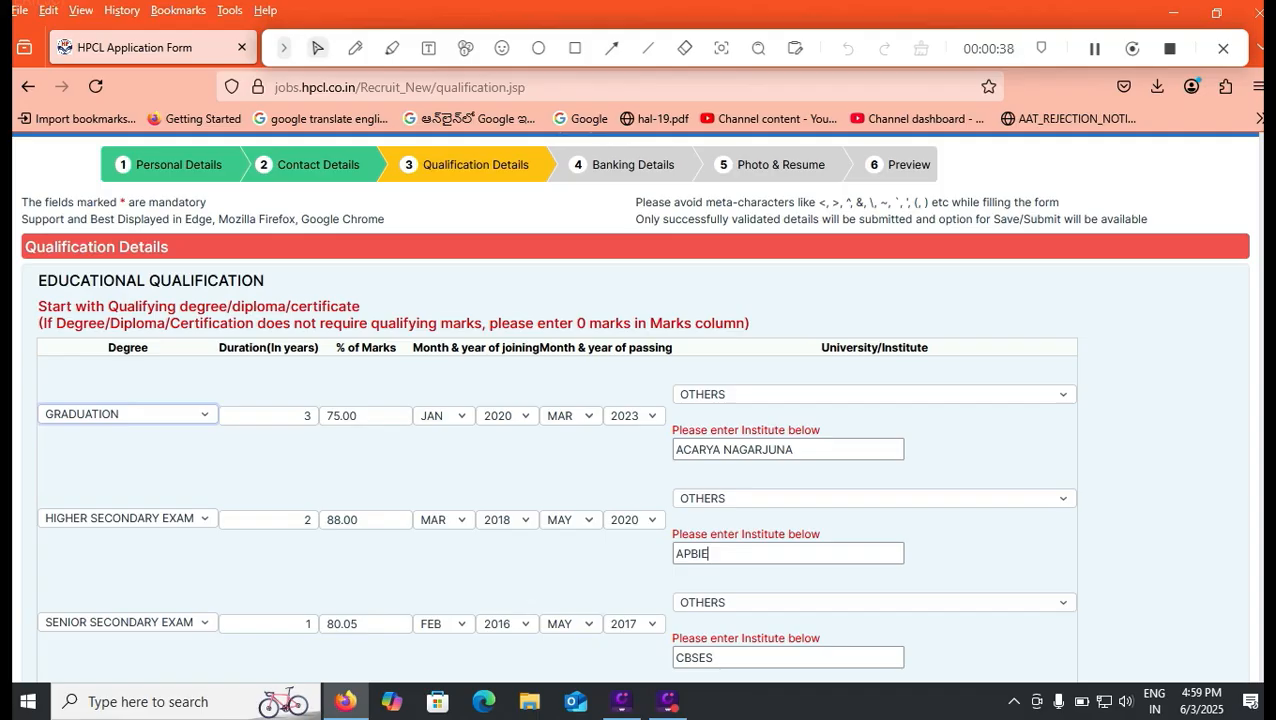
# Examine the degree options for the graduation, higher secondary and senior secondary rows of the educational qualifications
pyautogui.click(128, 414)
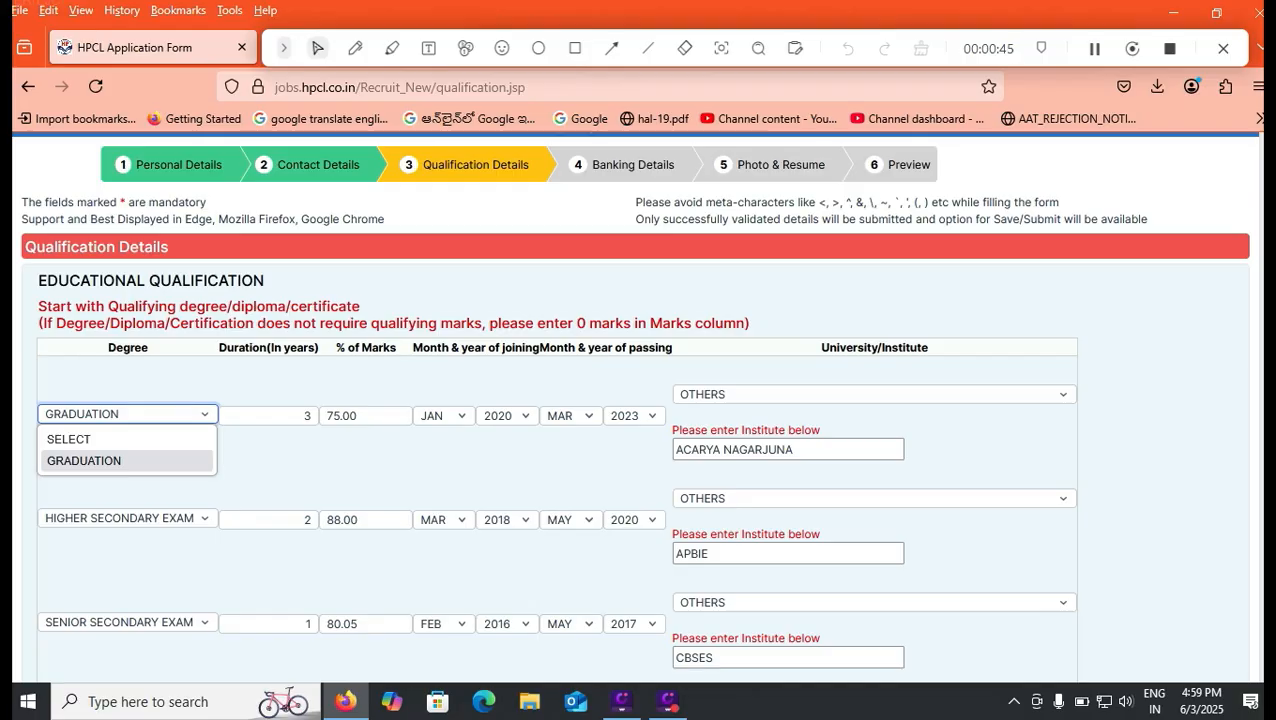
pyautogui.click(126, 461)
pyautogui.click(128, 518)
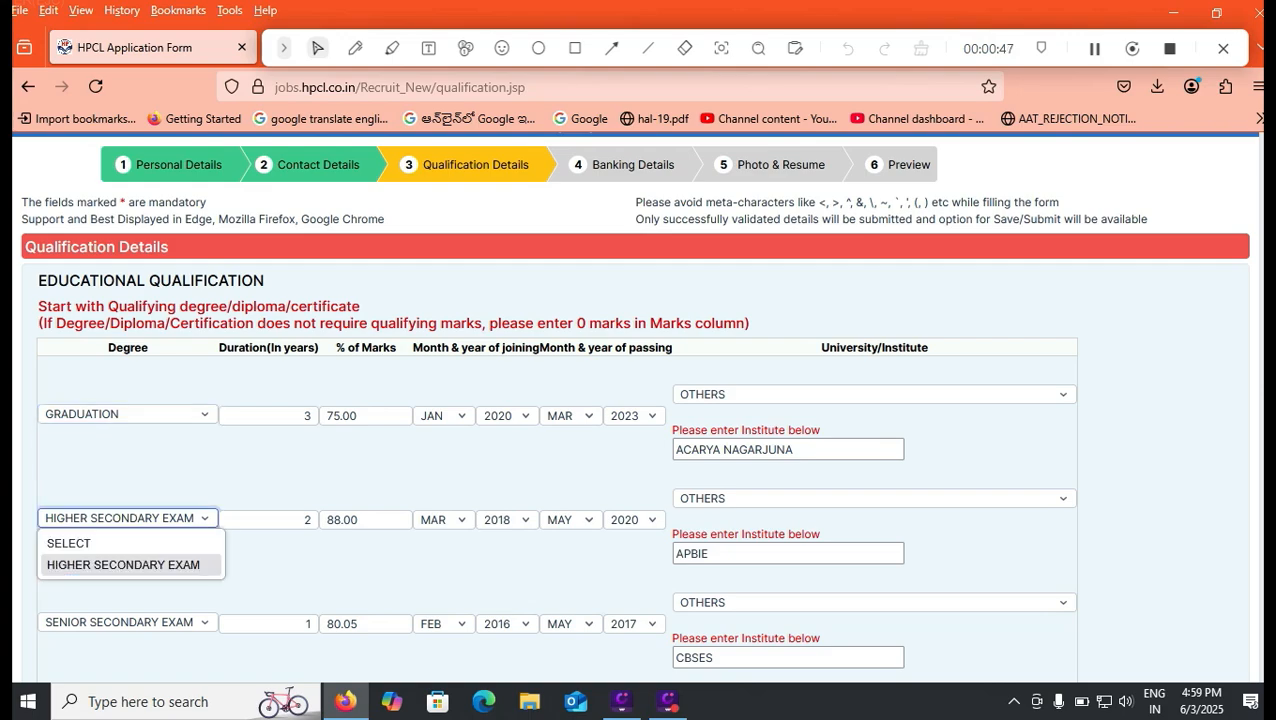
pyautogui.click(128, 622)
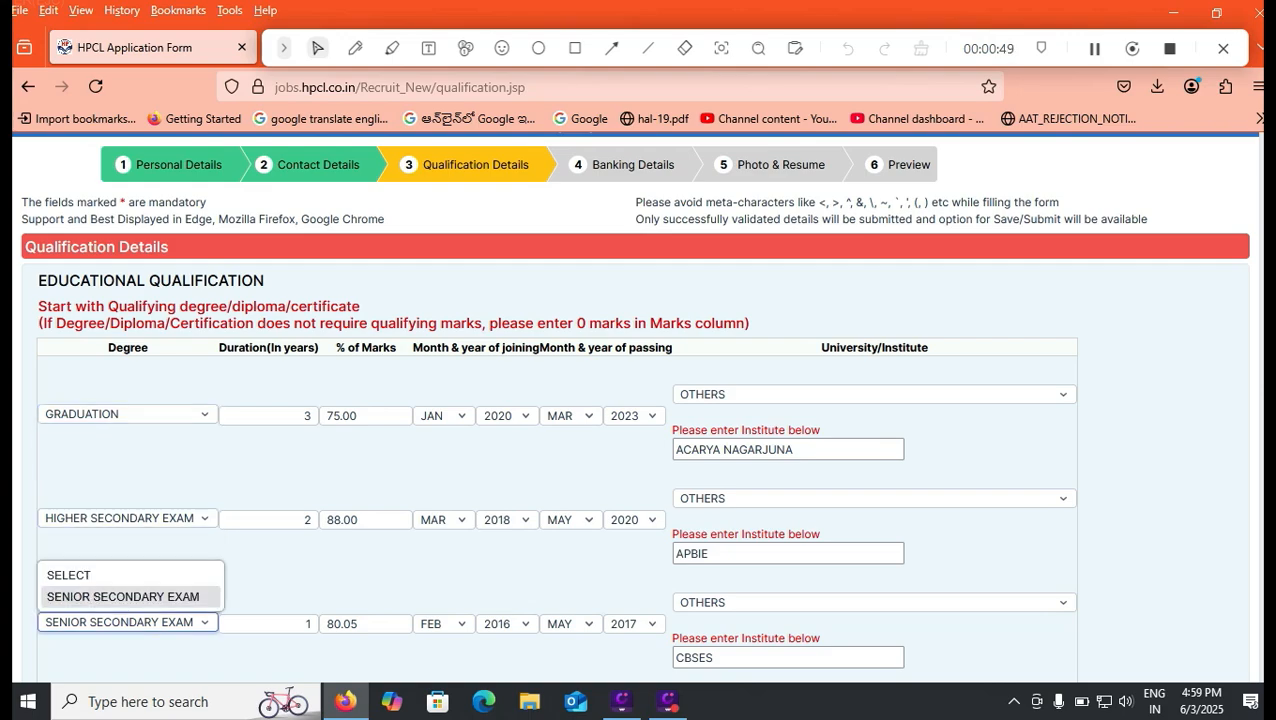
pyautogui.click(268, 572)
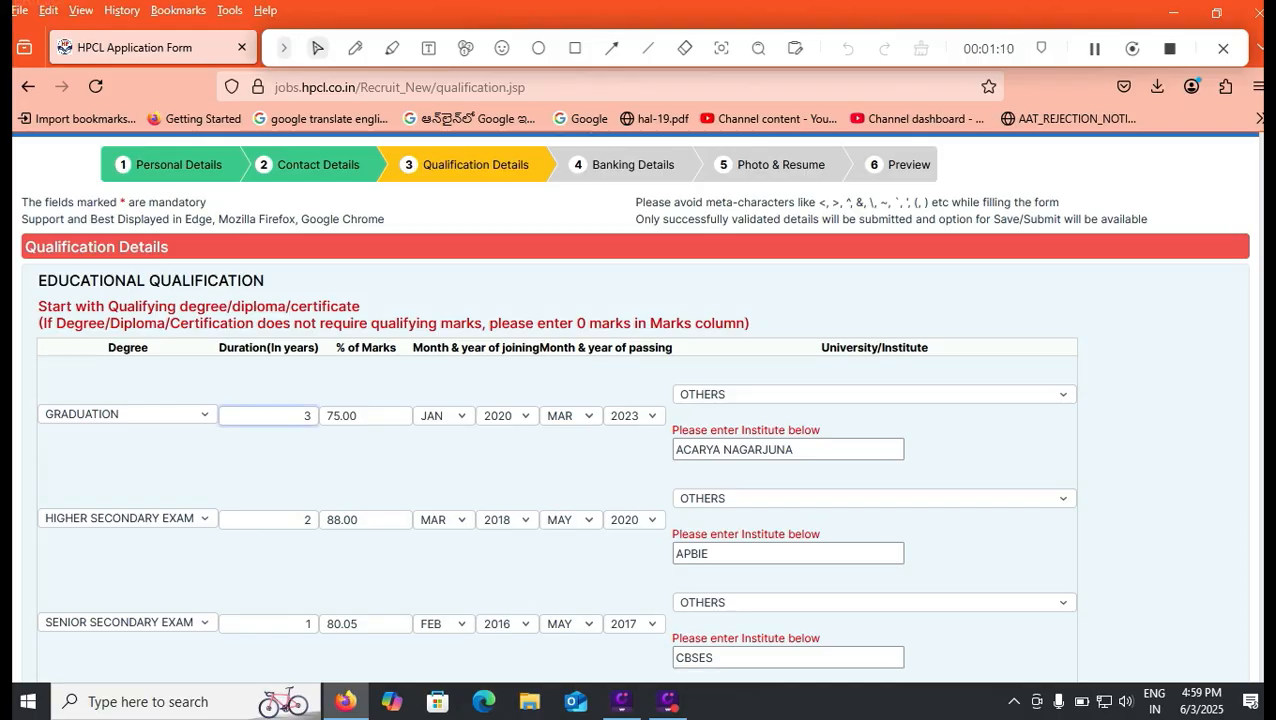
# Review the graduation row's marks, joining and passing dates, and university field
pyautogui.click(366, 416)
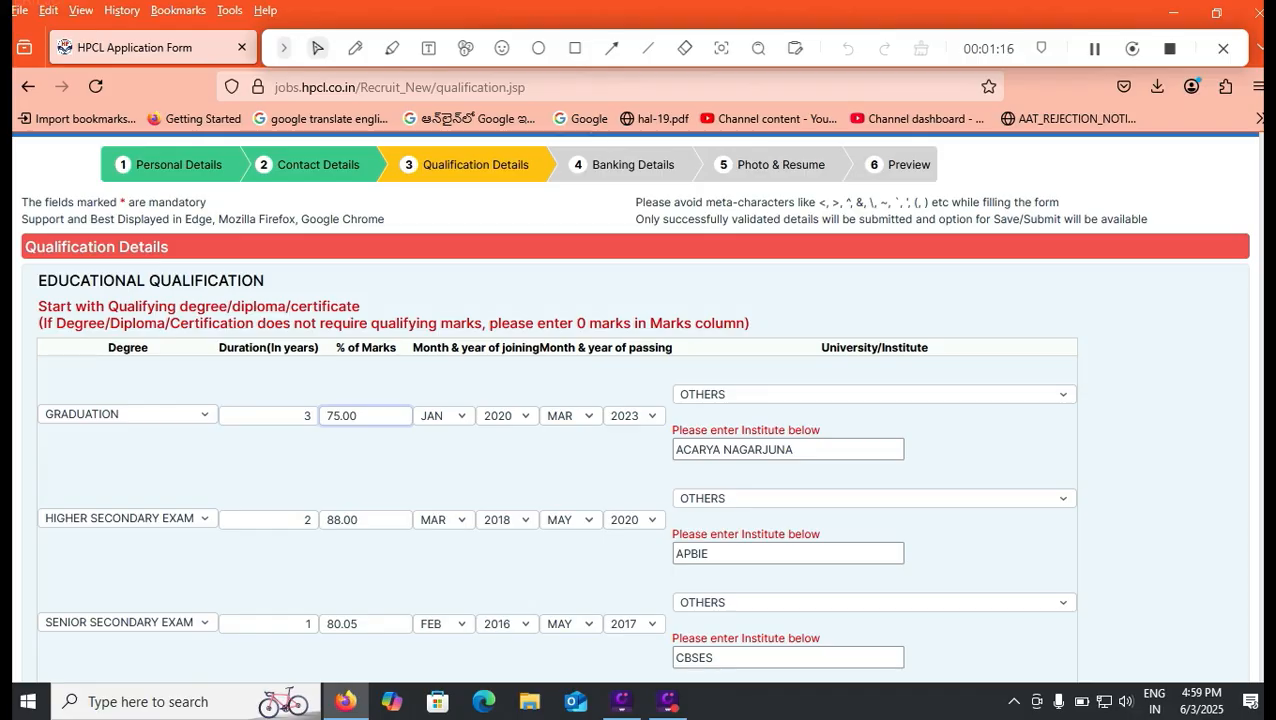
pyautogui.click(443, 416)
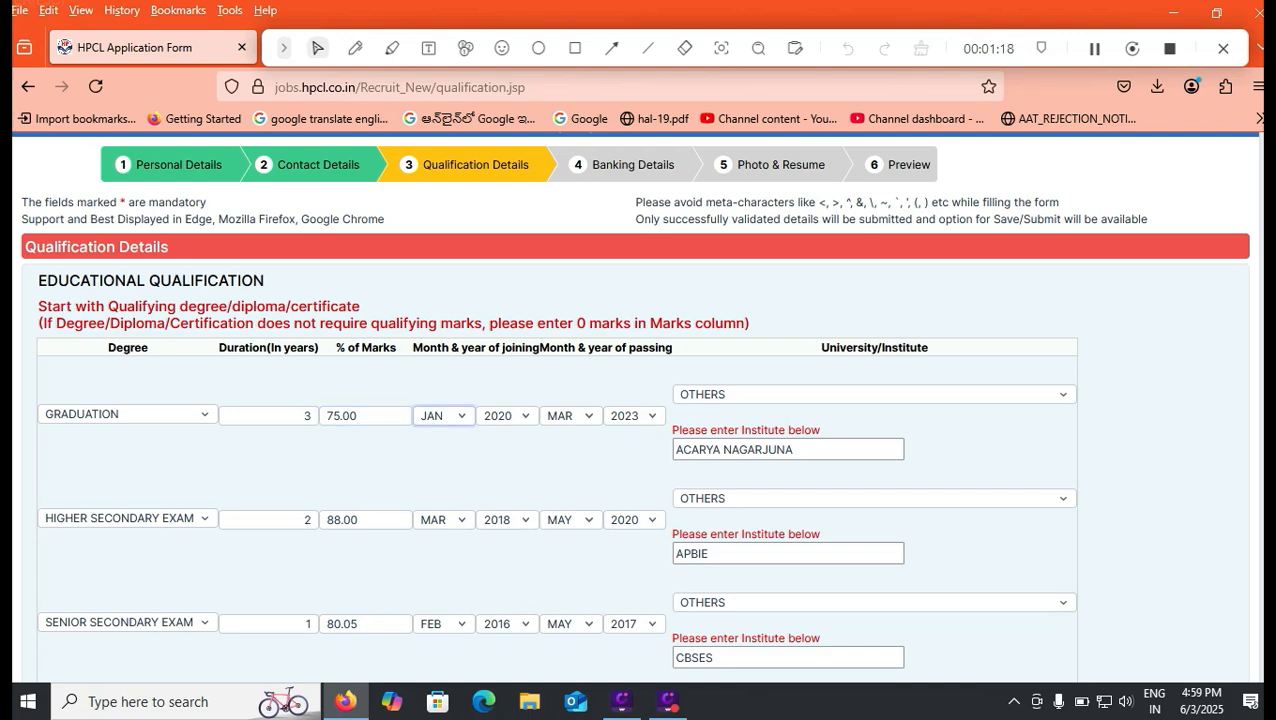
pyautogui.press('Tab')
pyautogui.press('Tab')
pyautogui.press('Tab')
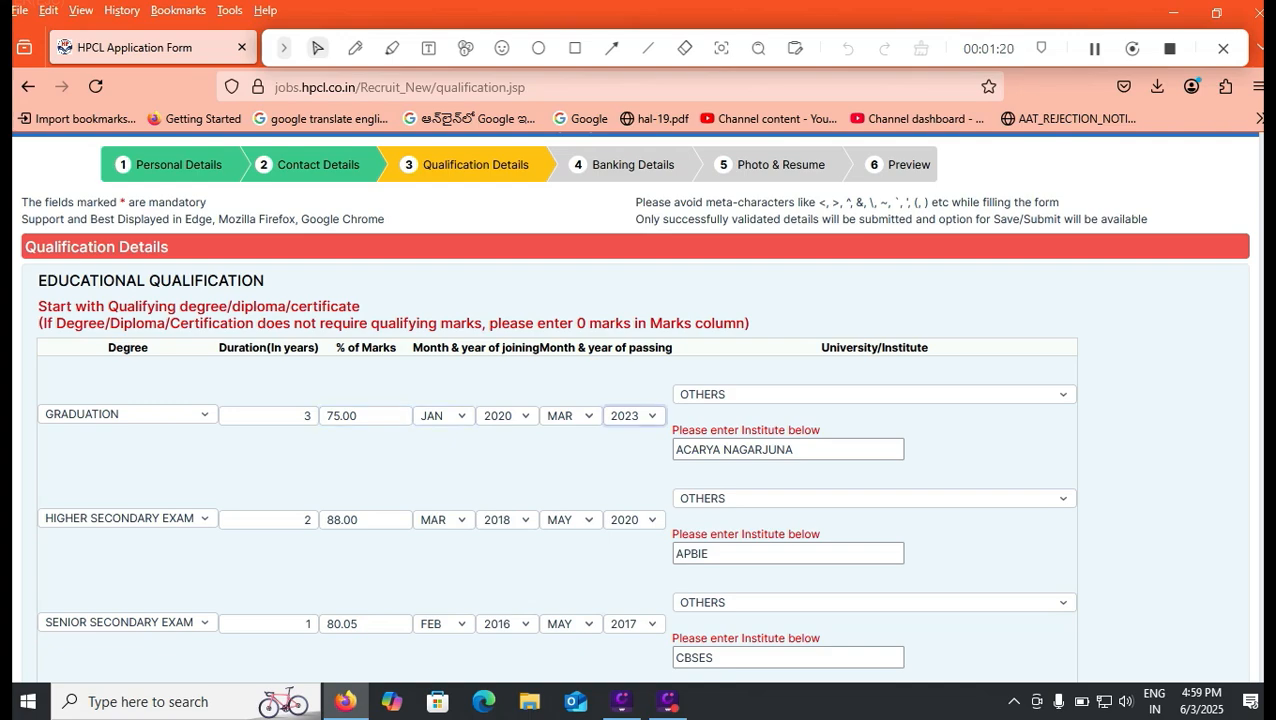
pyautogui.press('Tab')
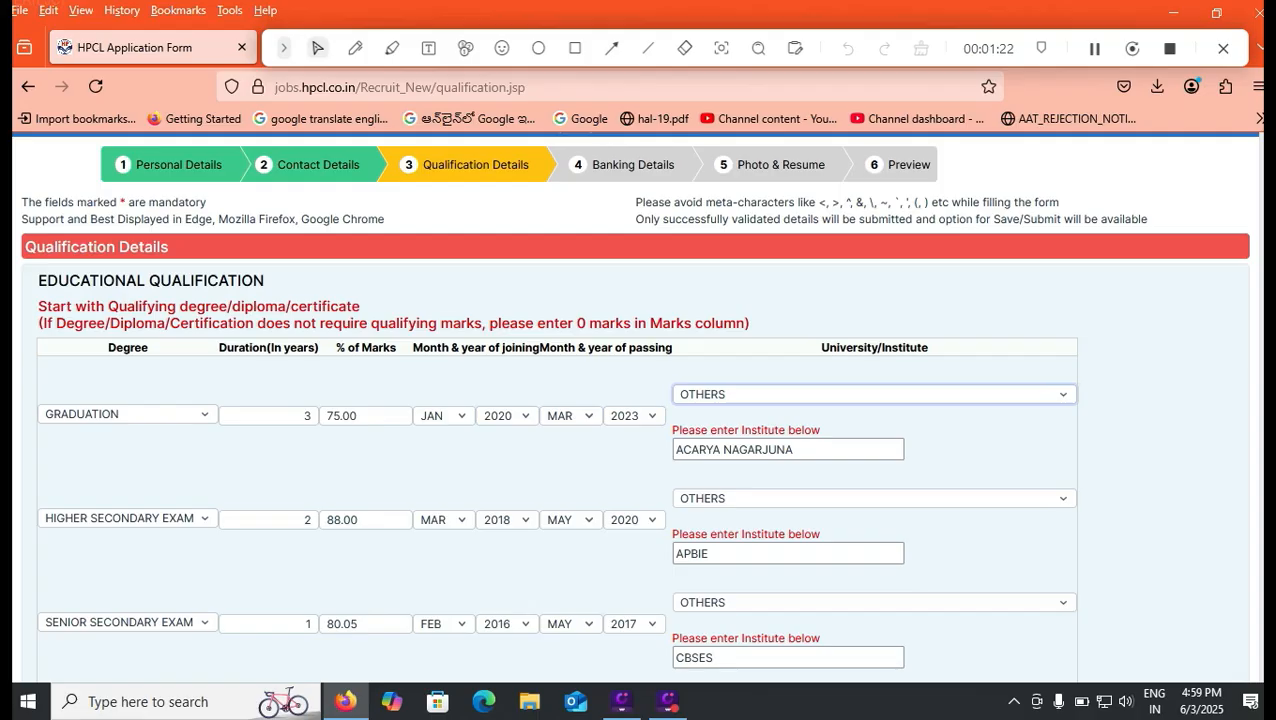
# Review the graduation row's university options and the marks, dates and institute entries of the higher and senior secondary rows
pyautogui.click(874, 394)
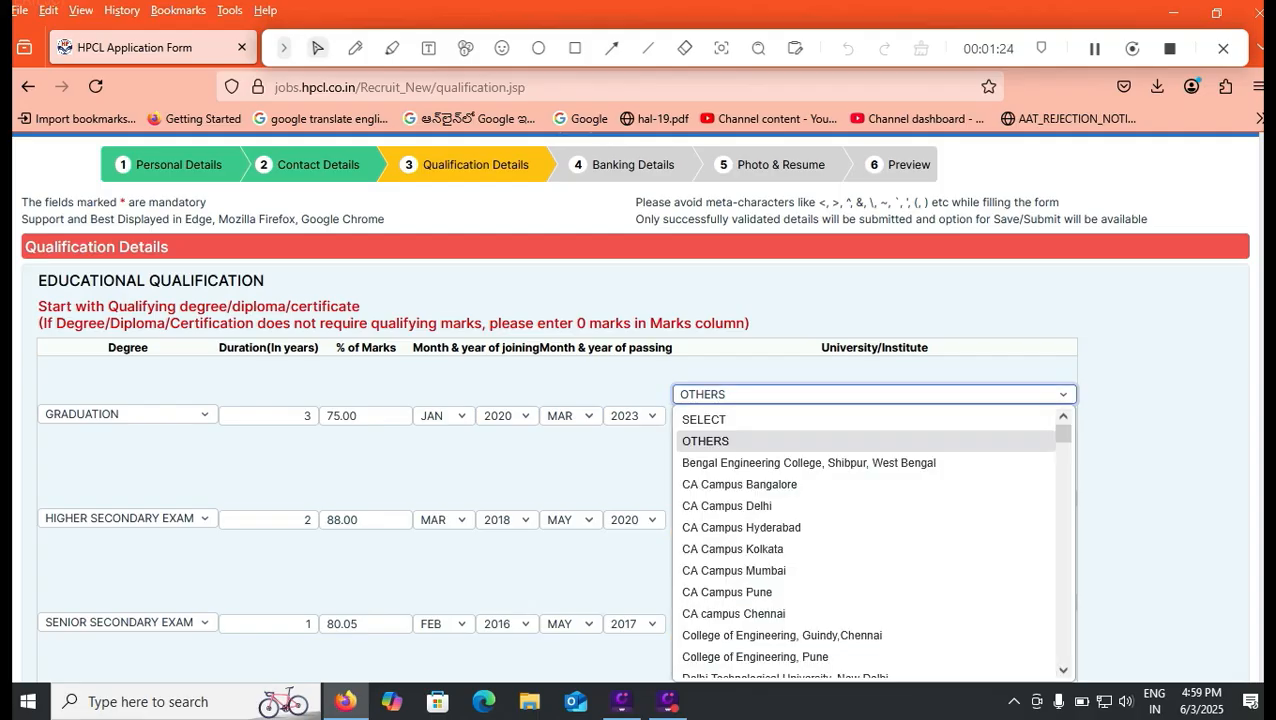
pyautogui.click(874, 394)
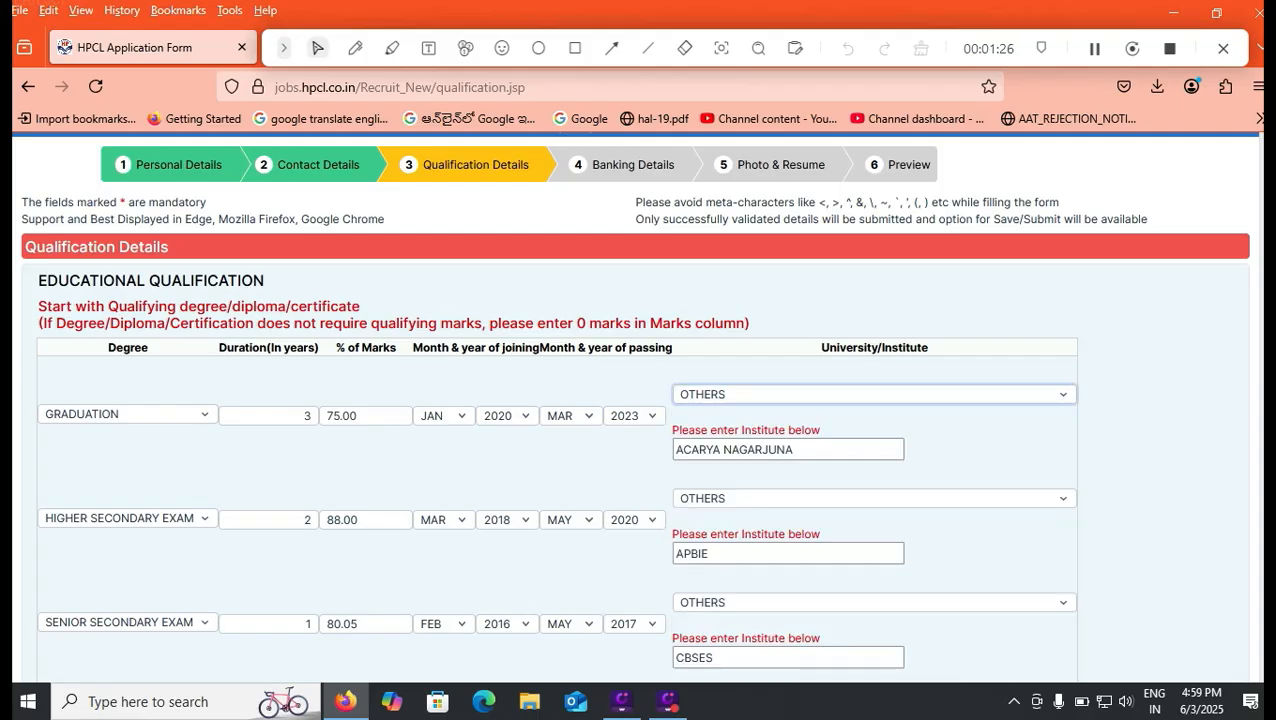
pyautogui.press('Tab')
pyautogui.scroll(-2, 634, 414)
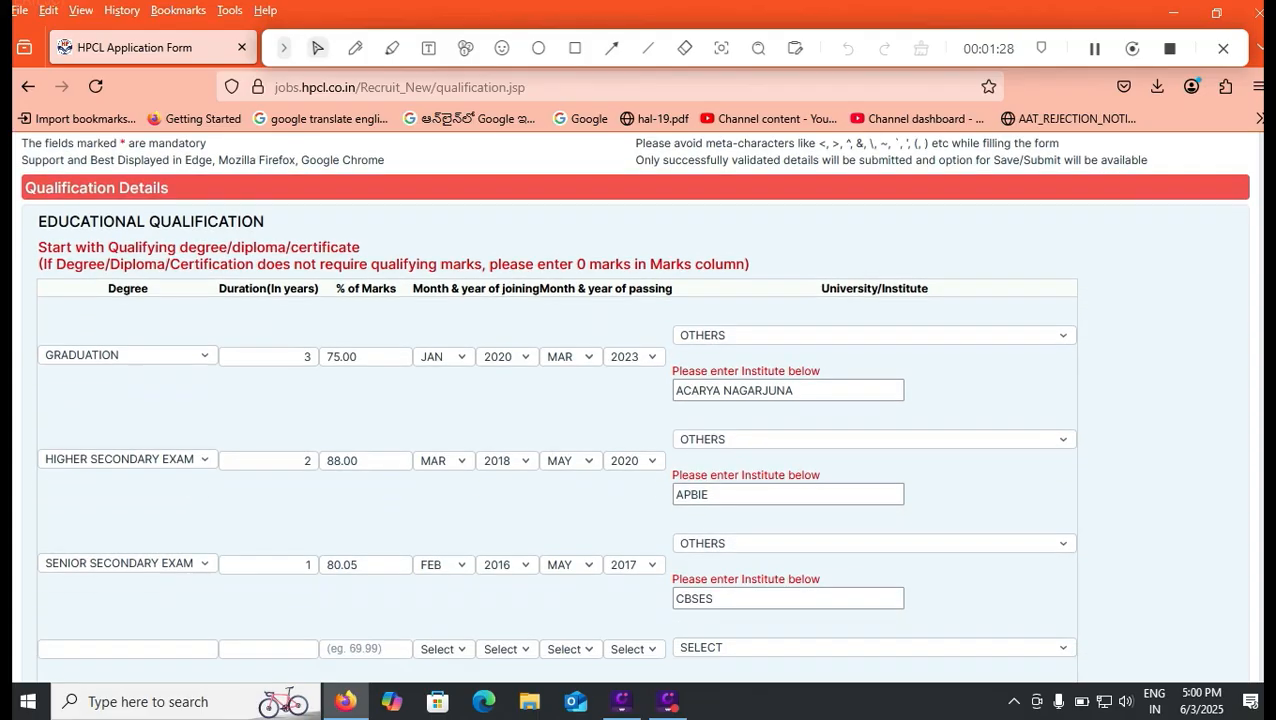
pyautogui.press('Tab')
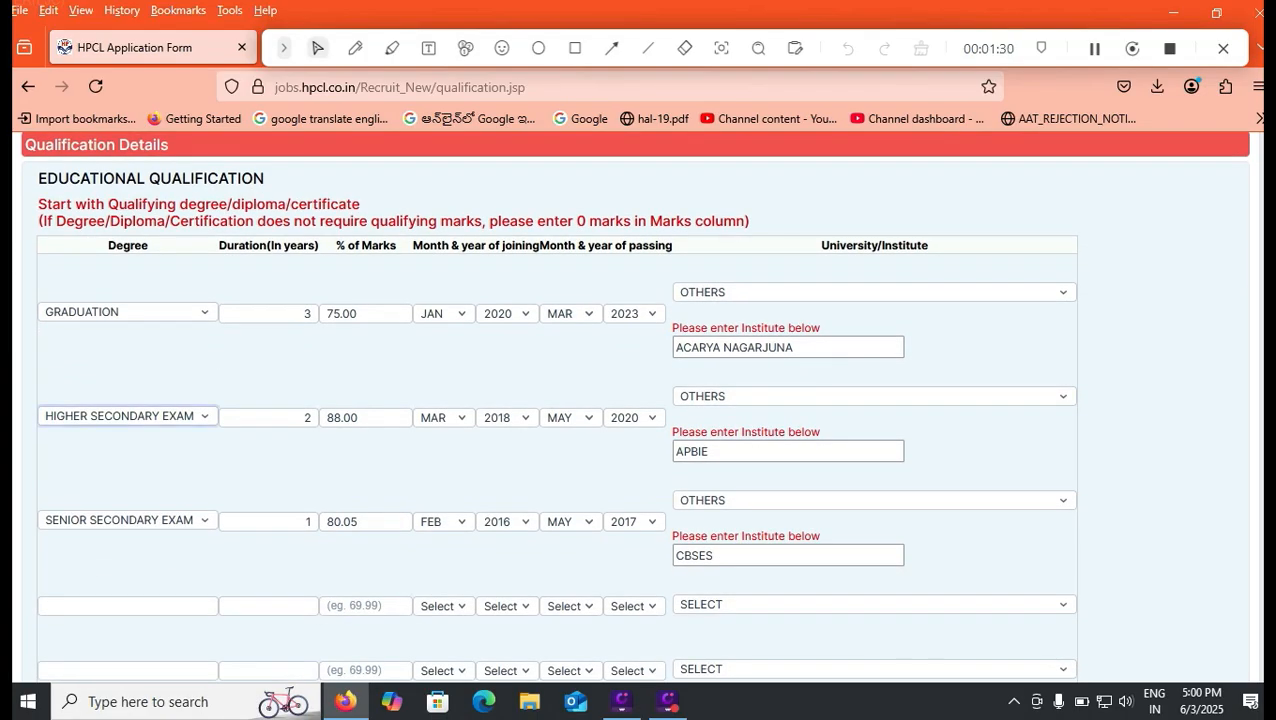
pyautogui.press('Tab')
pyautogui.press('Tab')
pyautogui.press('Tab')
pyautogui.press('Tab')
pyautogui.press('Tab')
pyautogui.press('Tab')
pyautogui.press('Tab')
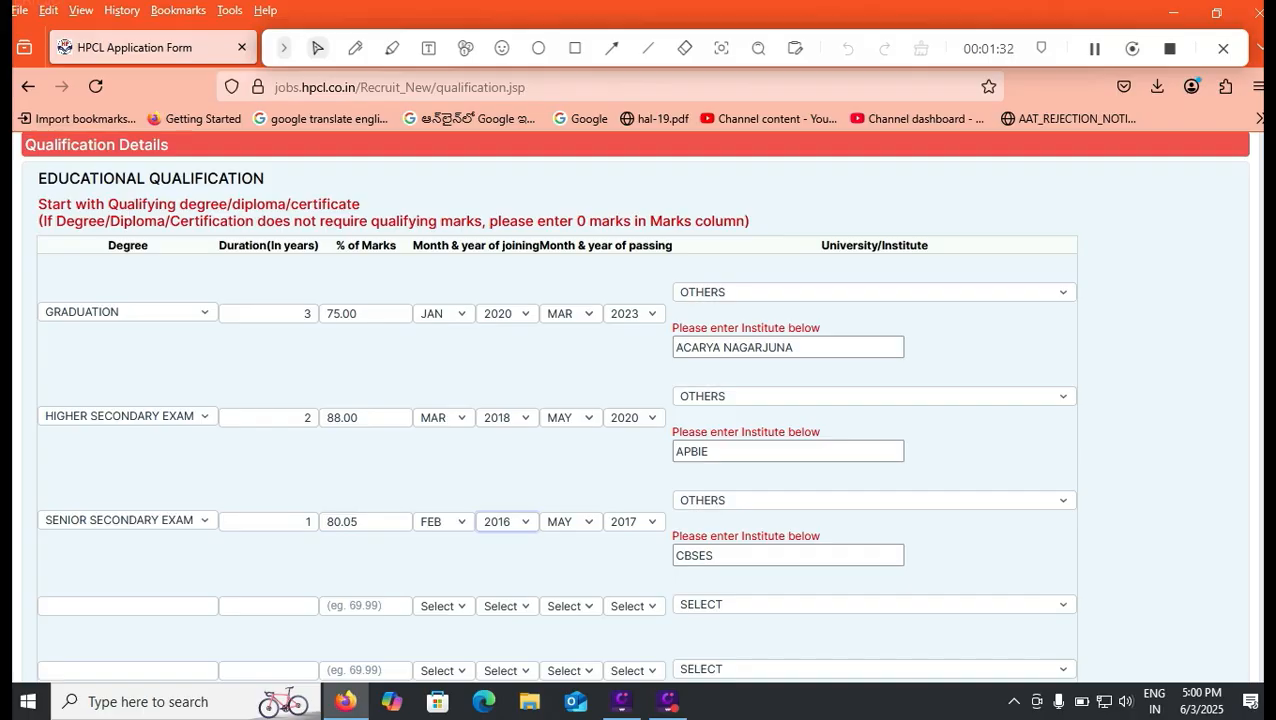
pyautogui.scroll(-3, 634, 410)
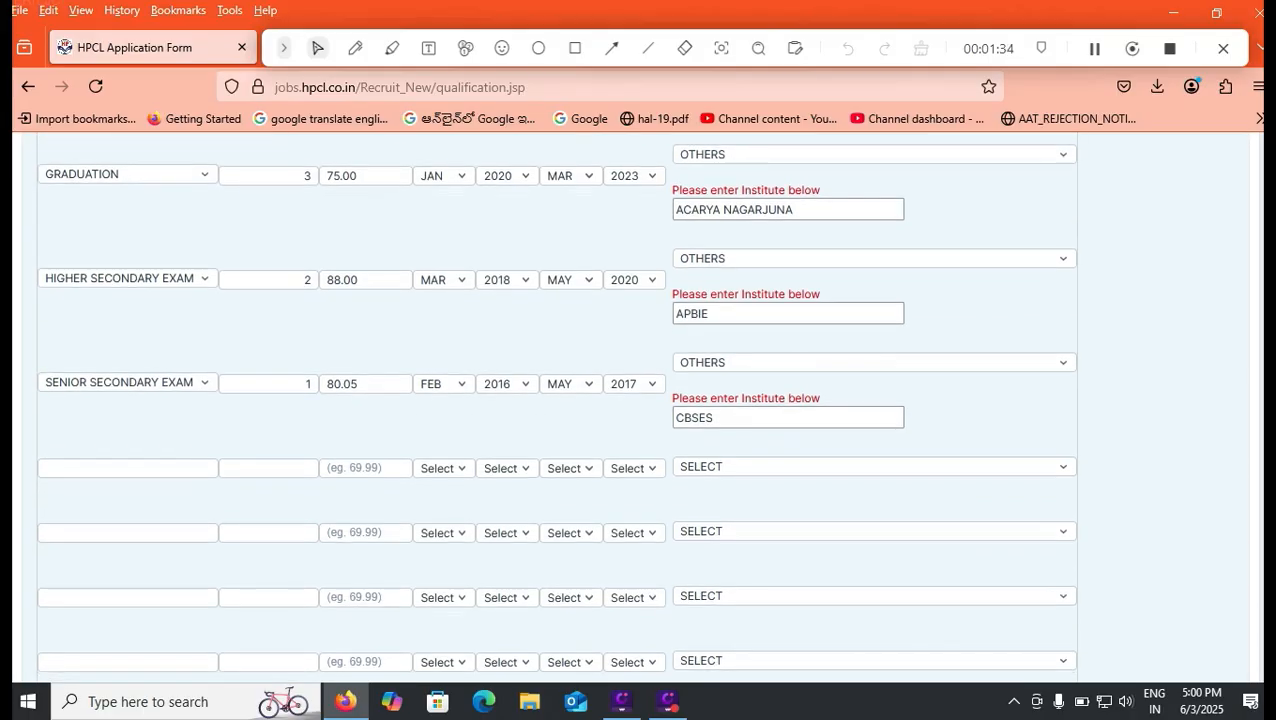
pyautogui.scroll(3, 634, 410)
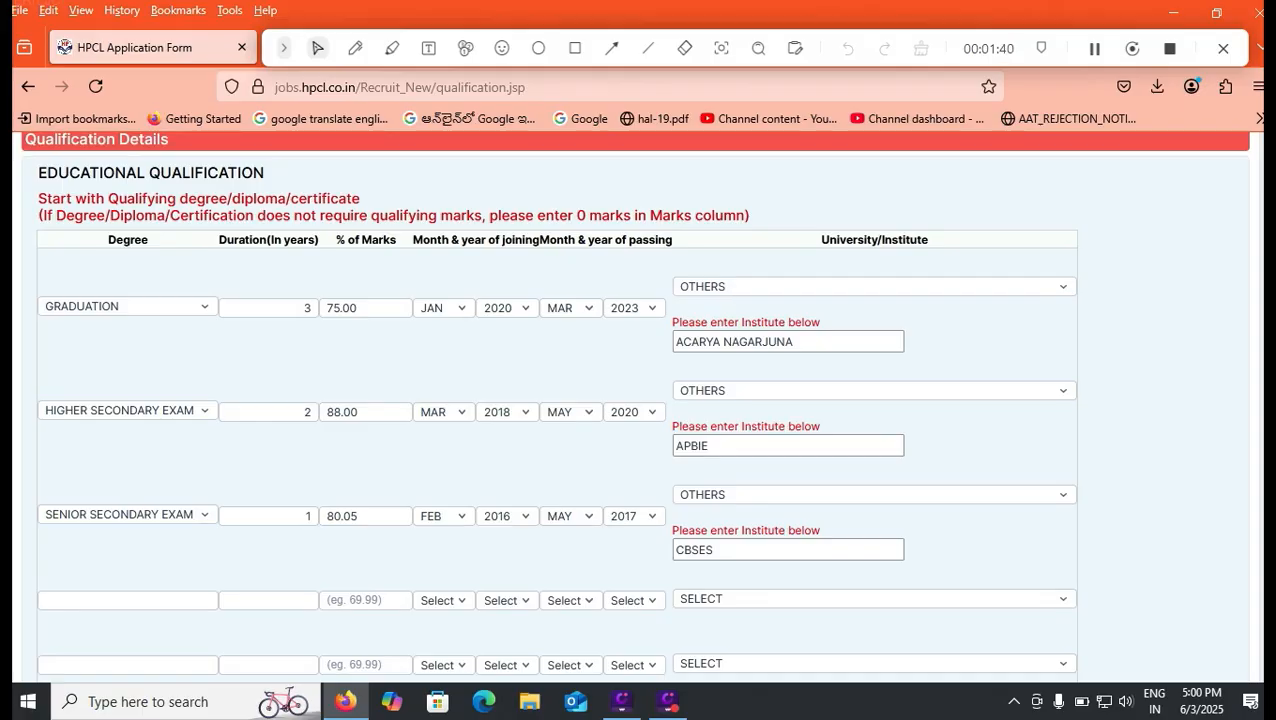
pyautogui.scroll(-6, 640, 410)
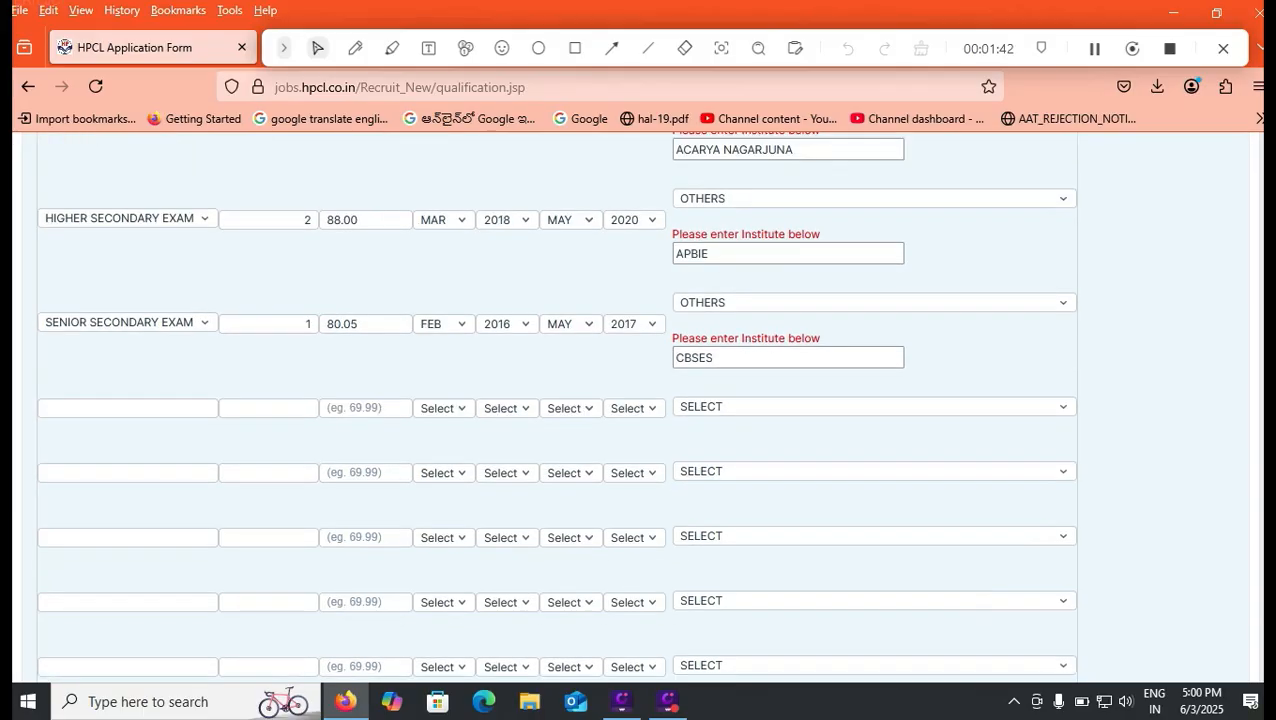
# Validate the qualification details without additional certifications or projects, then save them and proceed to the banking details
pyautogui.scroll(-1, 640, 410)
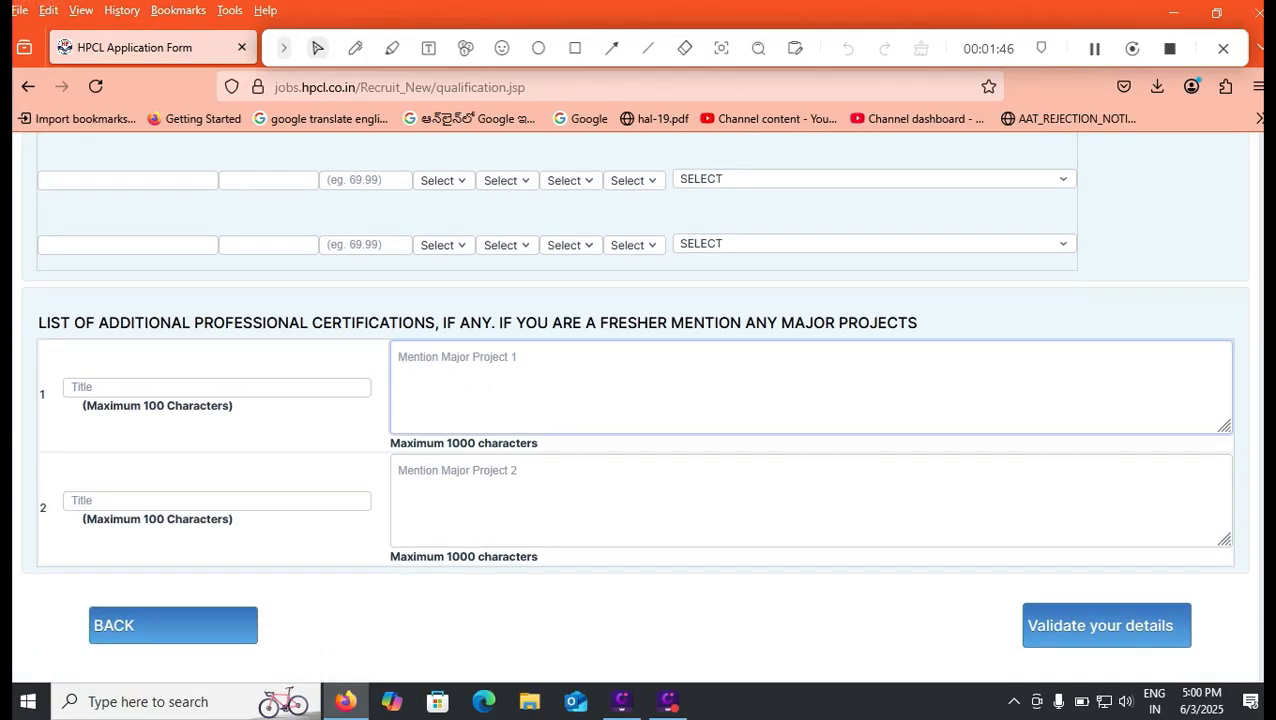
pyautogui.click(1106, 626)
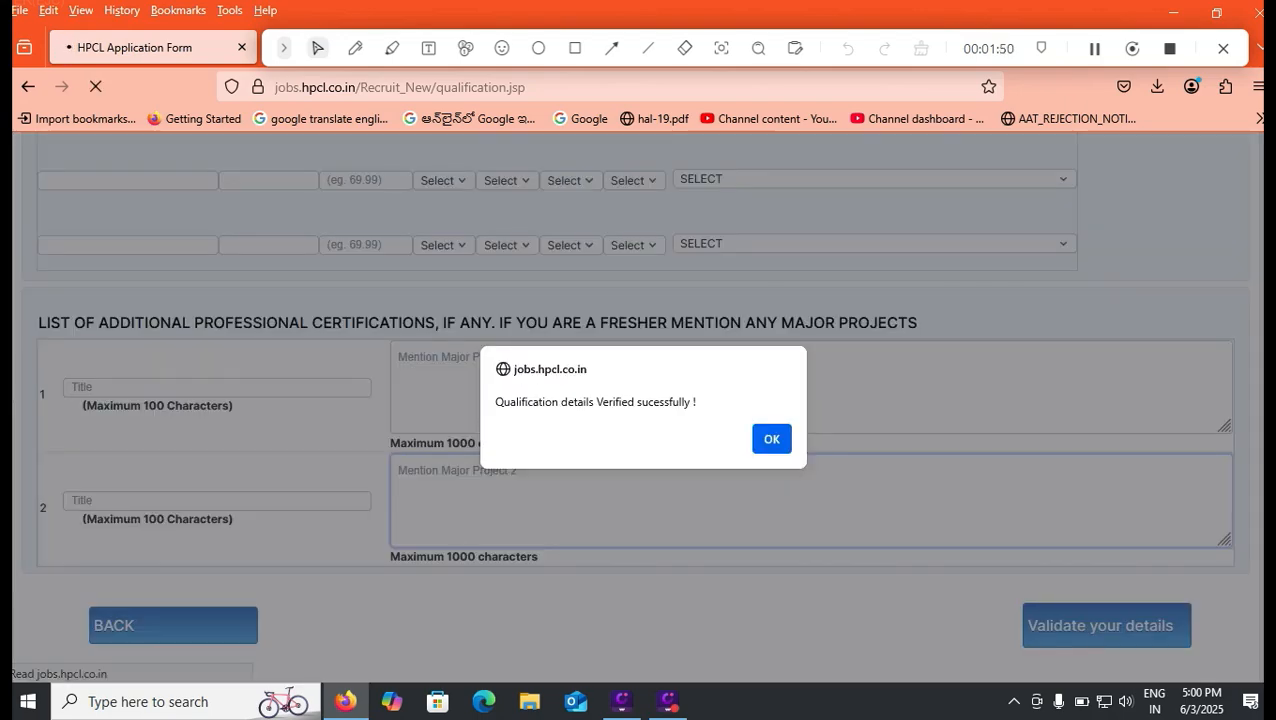
pyautogui.click(771, 438)
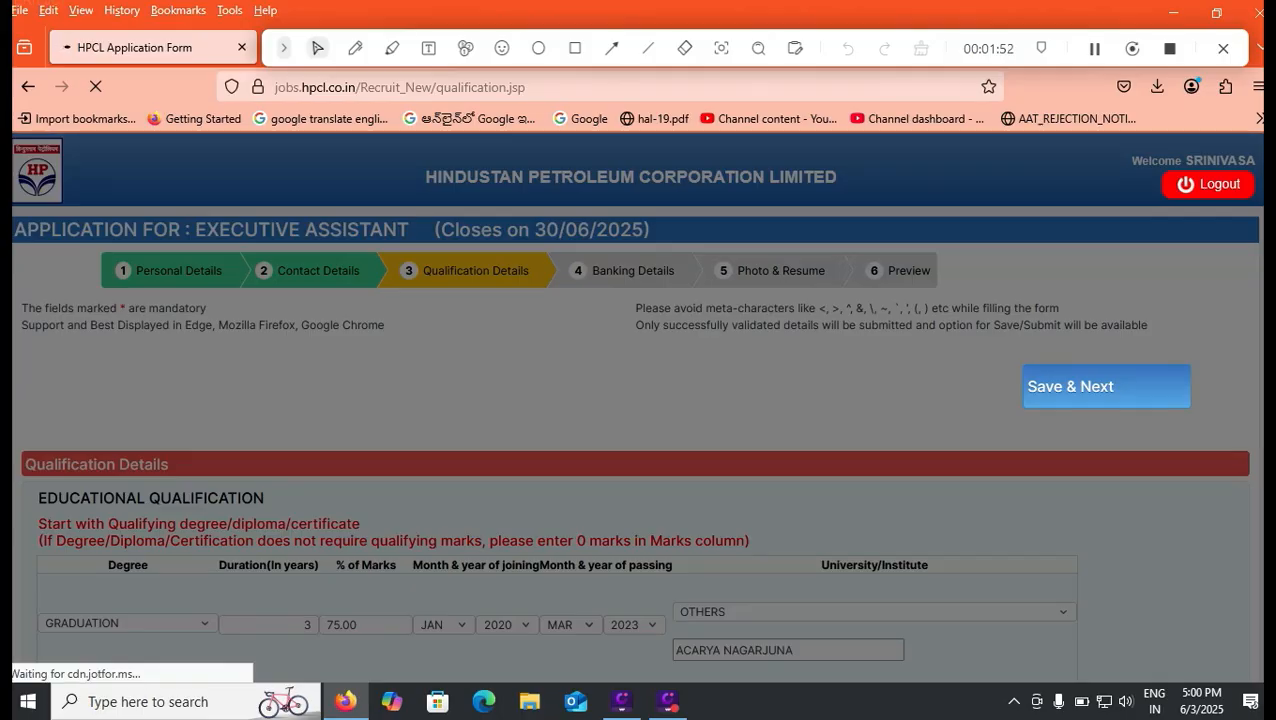
pyautogui.click(1106, 387)
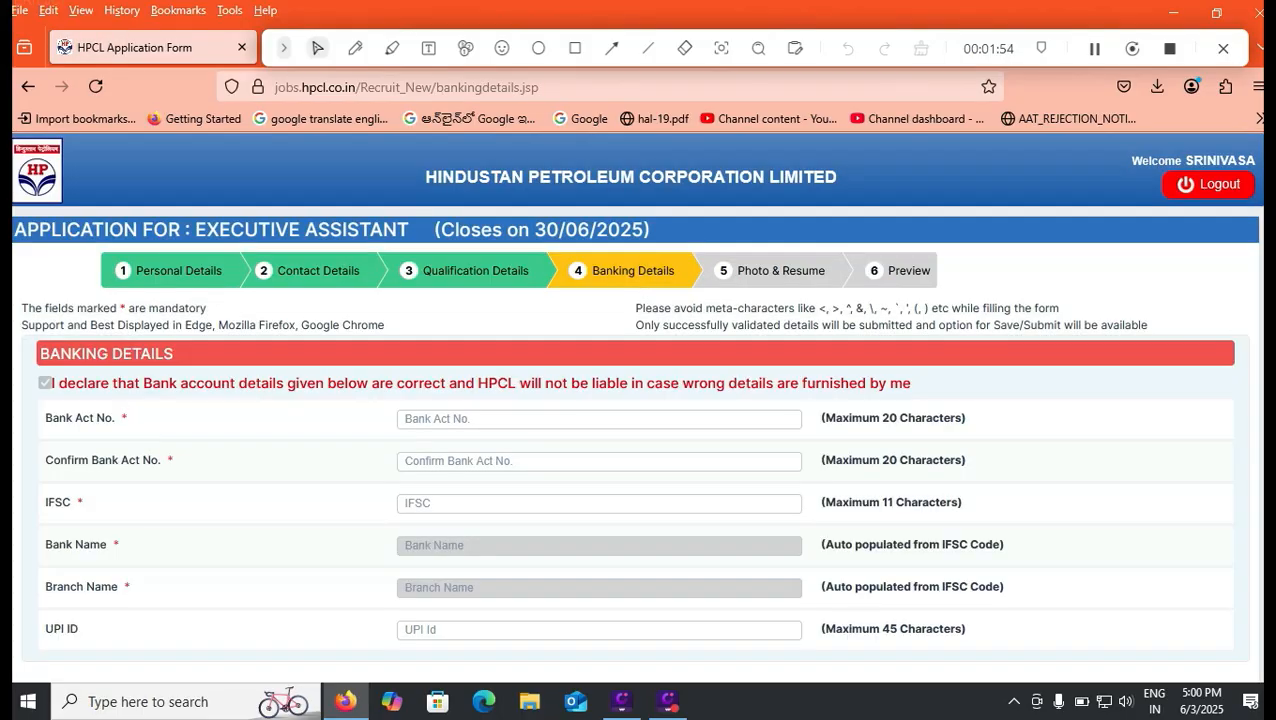
# Check the bank account number, account number confirmation and IFSC fields in the banking details
pyautogui.click(599, 503)
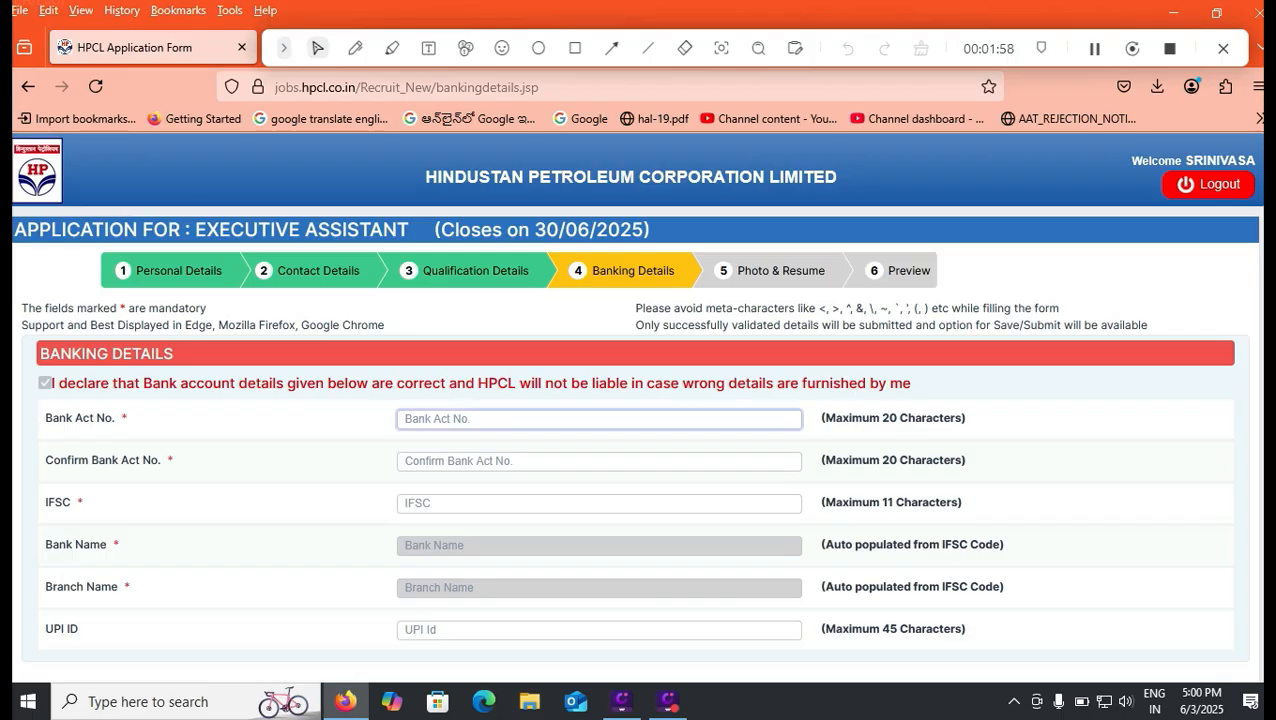
pyautogui.click(599, 419)
pyautogui.click(599, 461)
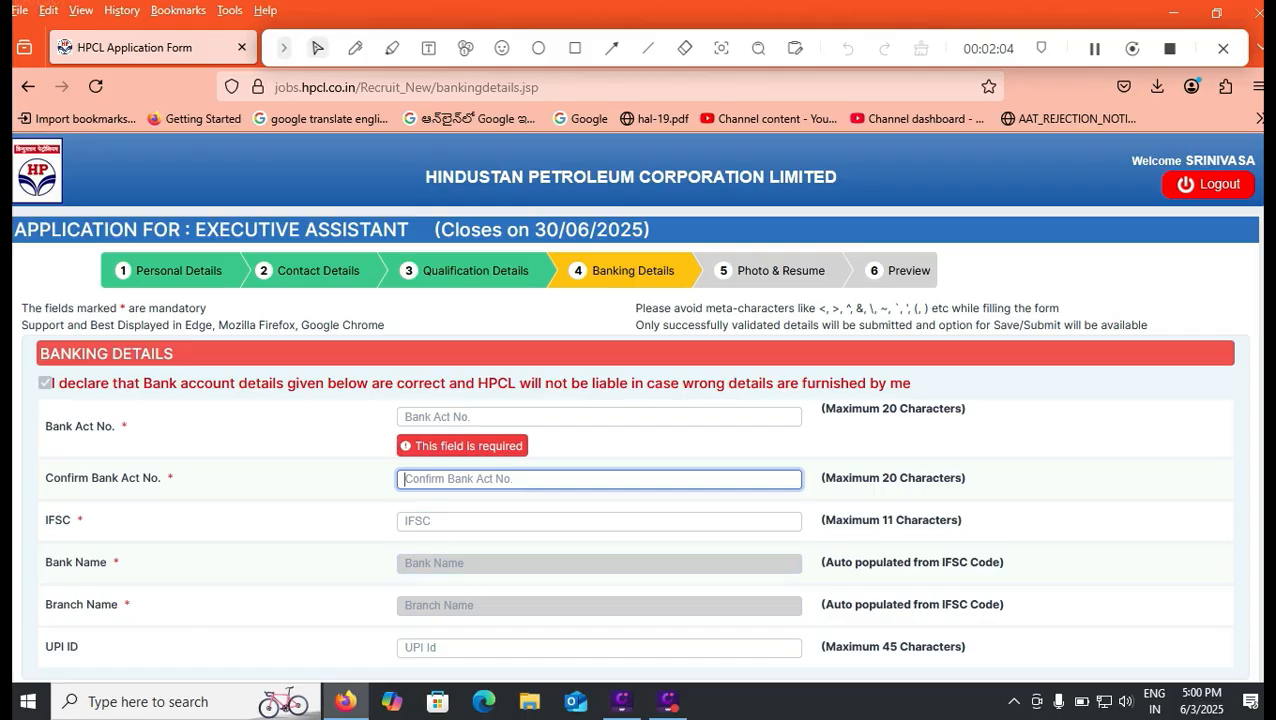
pyautogui.scroll(-1, 636, 406)
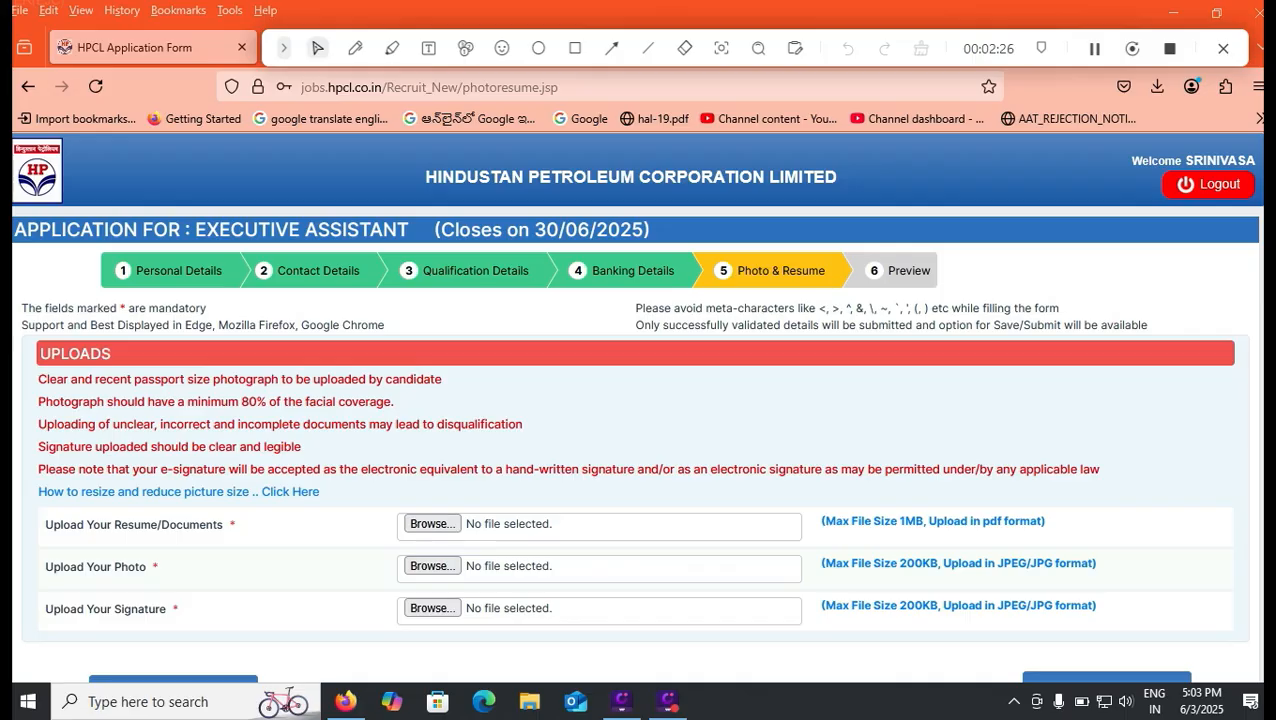
# Accept all four declarations on correct particulars, working at any location, shift work and job notifications in the application preview
pyautogui.scroll(-1, 636, 400)
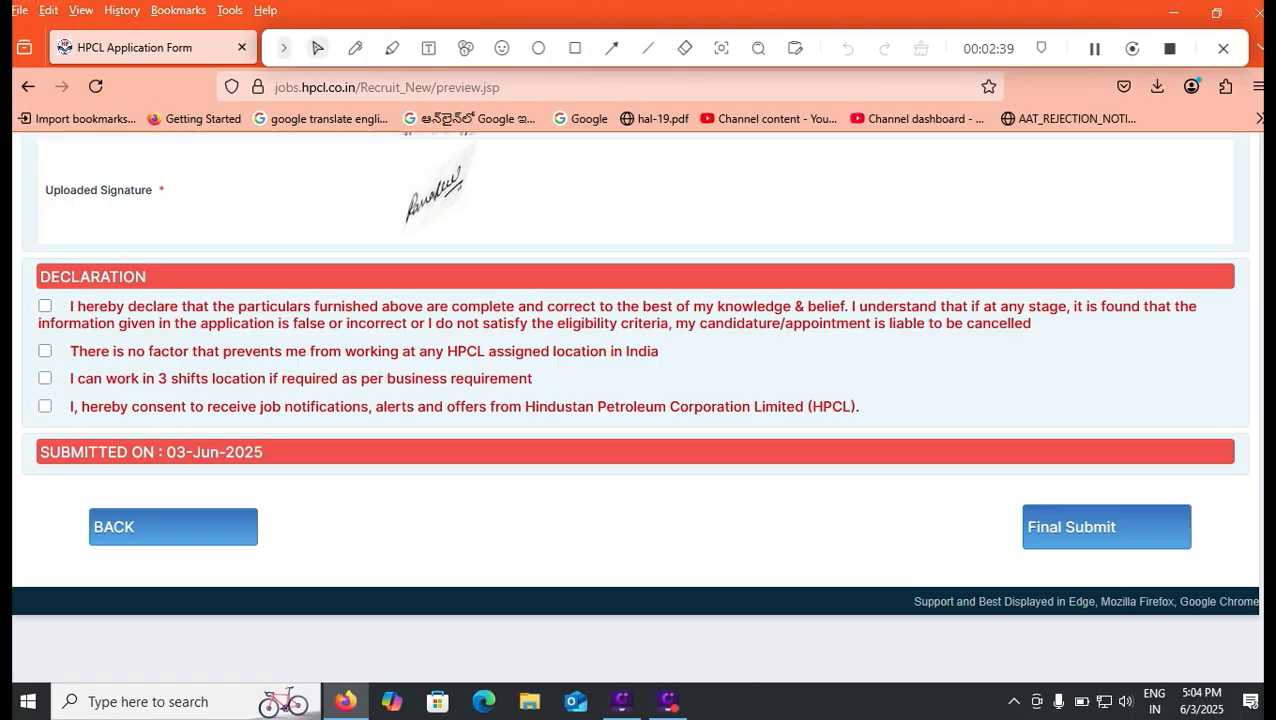
pyautogui.click(45, 306)
pyautogui.click(45, 351)
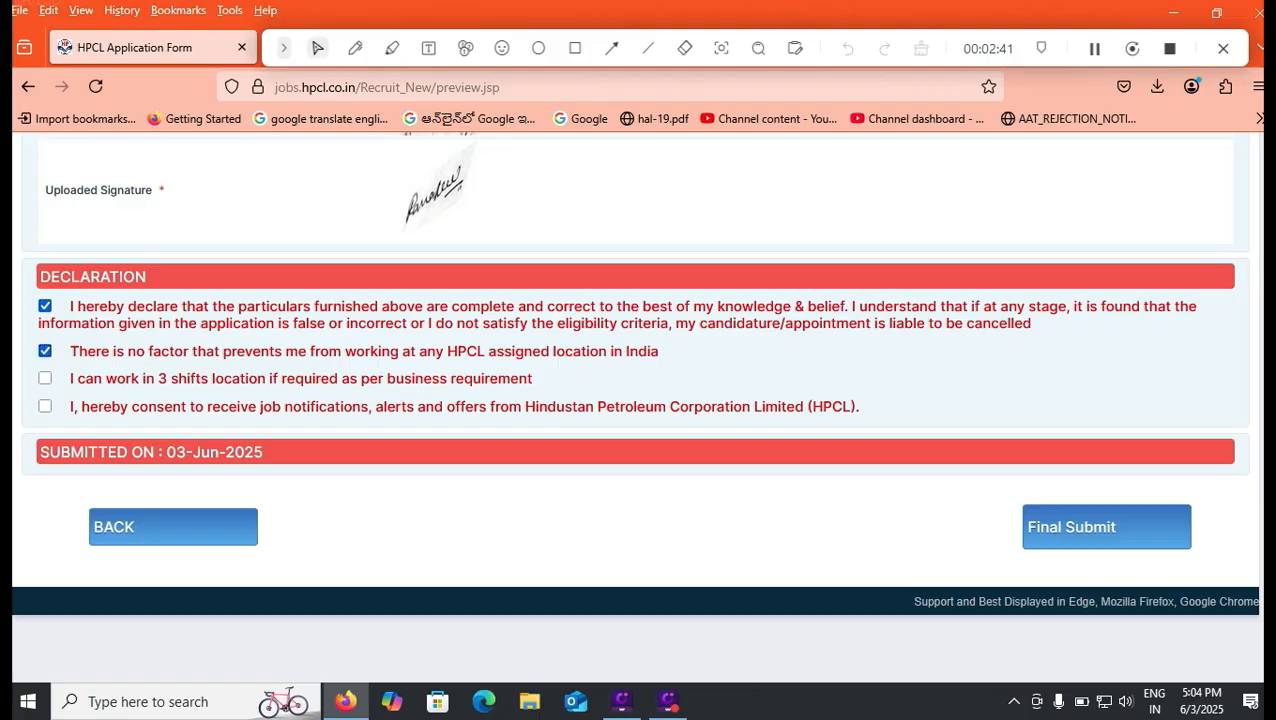
pyautogui.click(45, 378)
pyautogui.click(45, 406)
# Draw annotation rectangles around the BACK and Final Submit options below the declaration
pyautogui.click(575, 48)
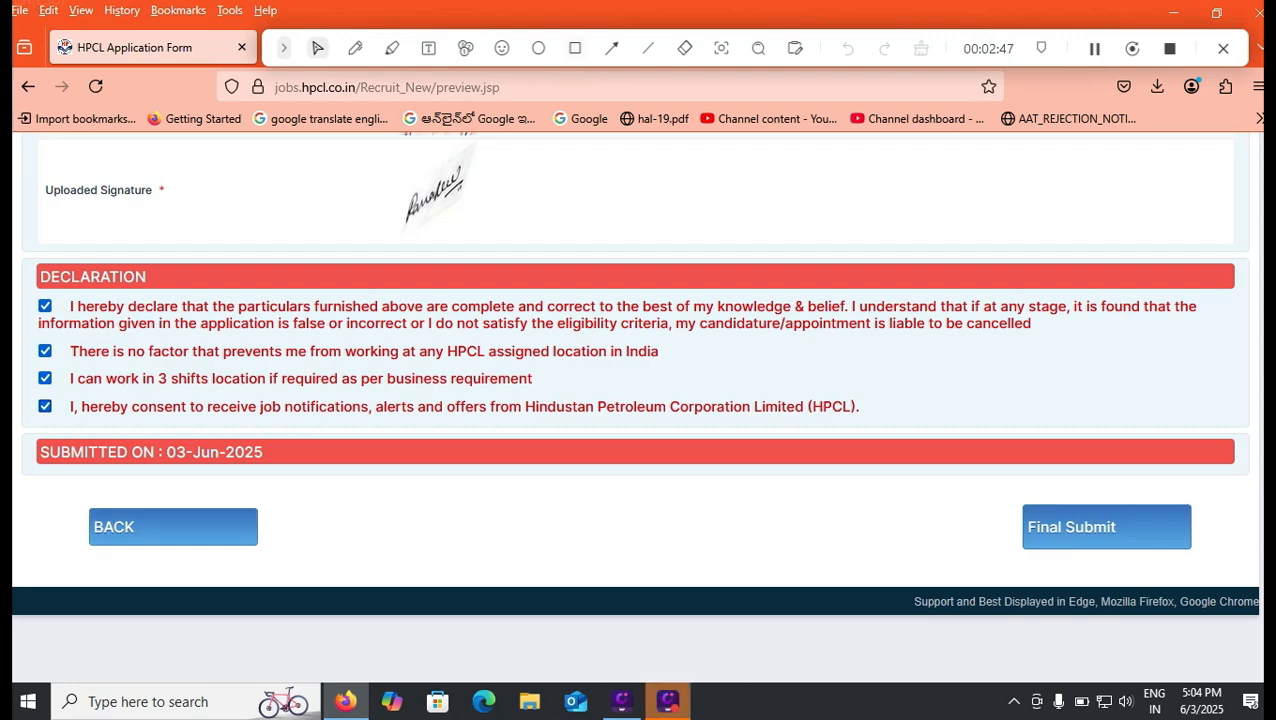
pyautogui.moveTo(60, 496); pyautogui.dragTo(308, 562)
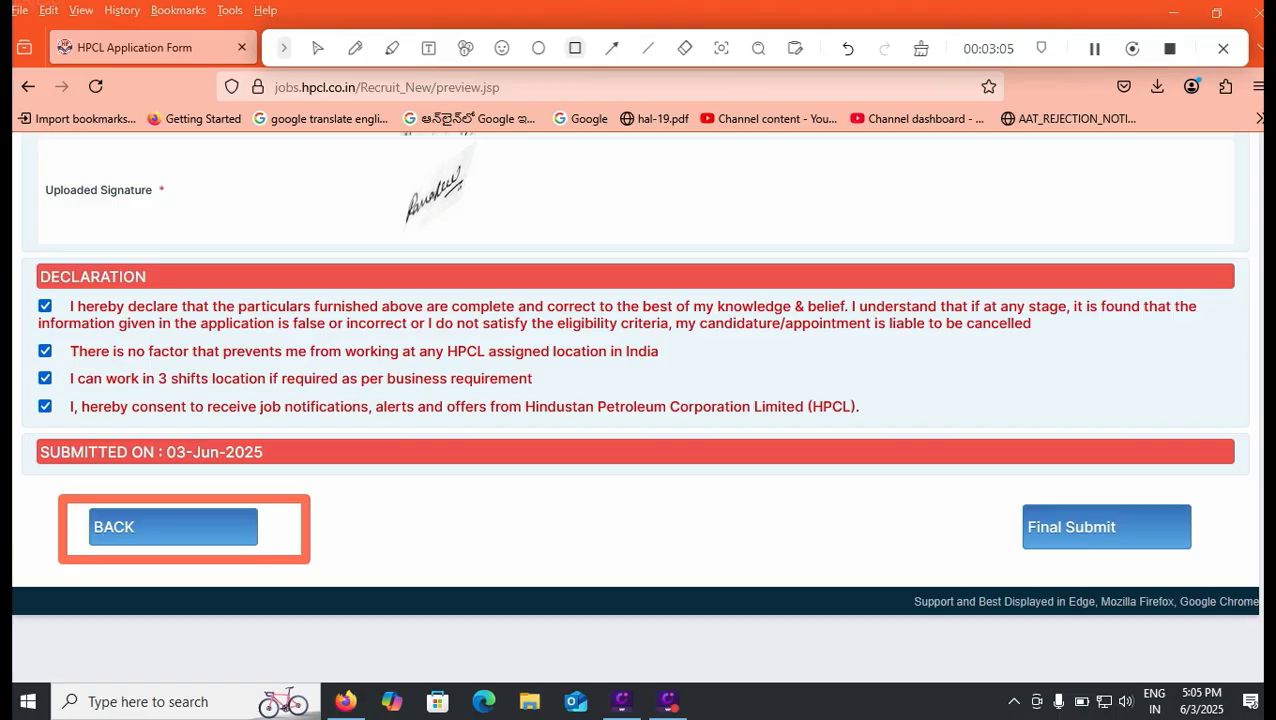
pyautogui.moveTo(1000, 490); pyautogui.dragTo(1220, 562)
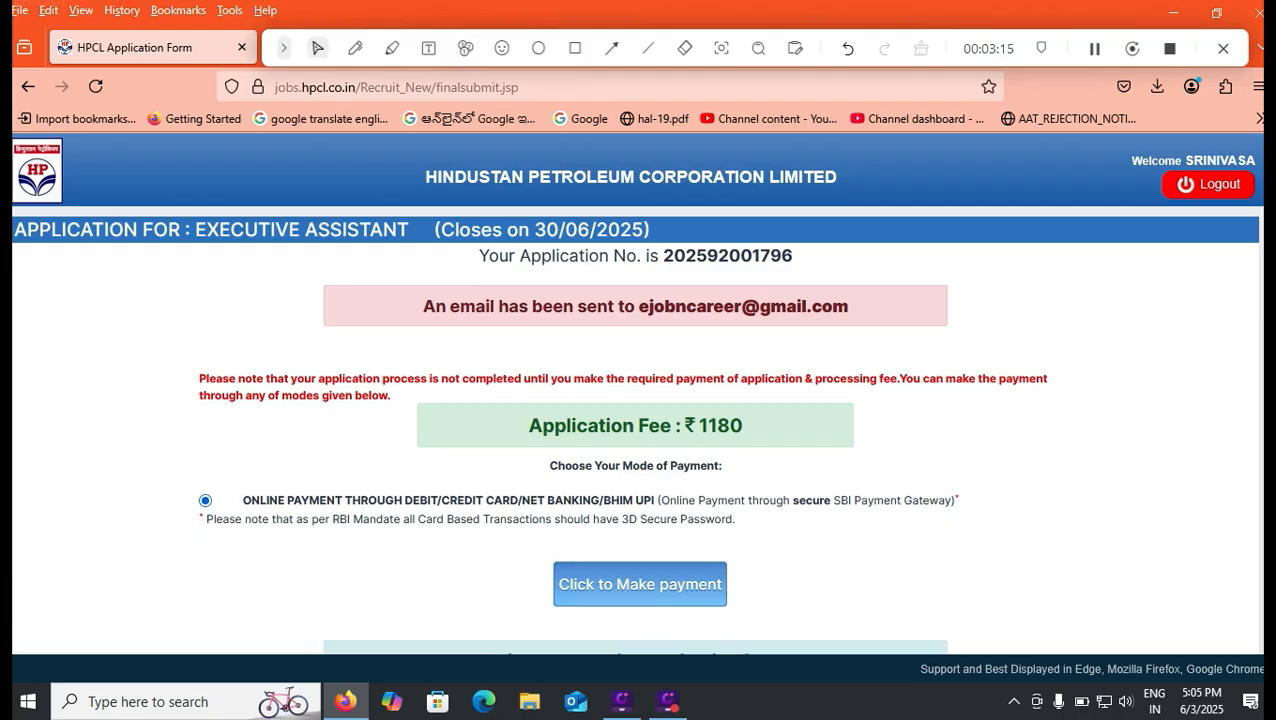
# Start the online application fee payment and accept the payment disclaimer's terms and conditions
pyautogui.click(640, 584)
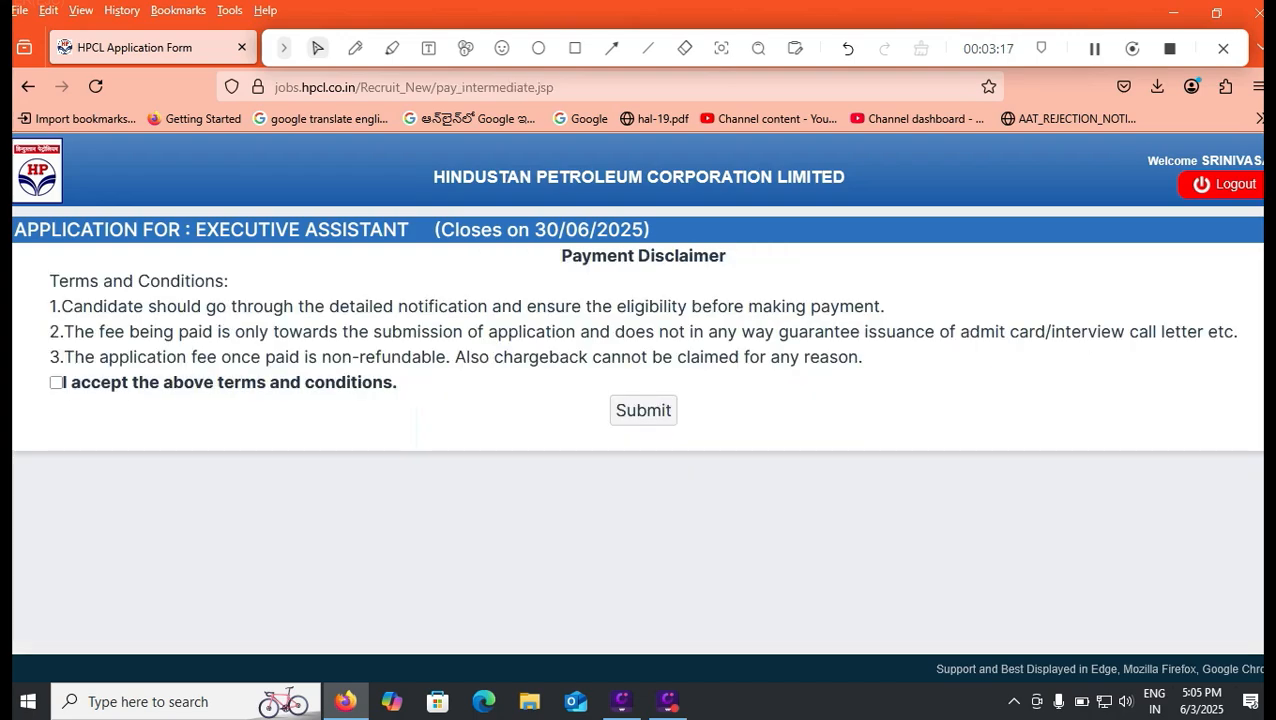
pyautogui.click(56, 382)
pyautogui.click(643, 411)
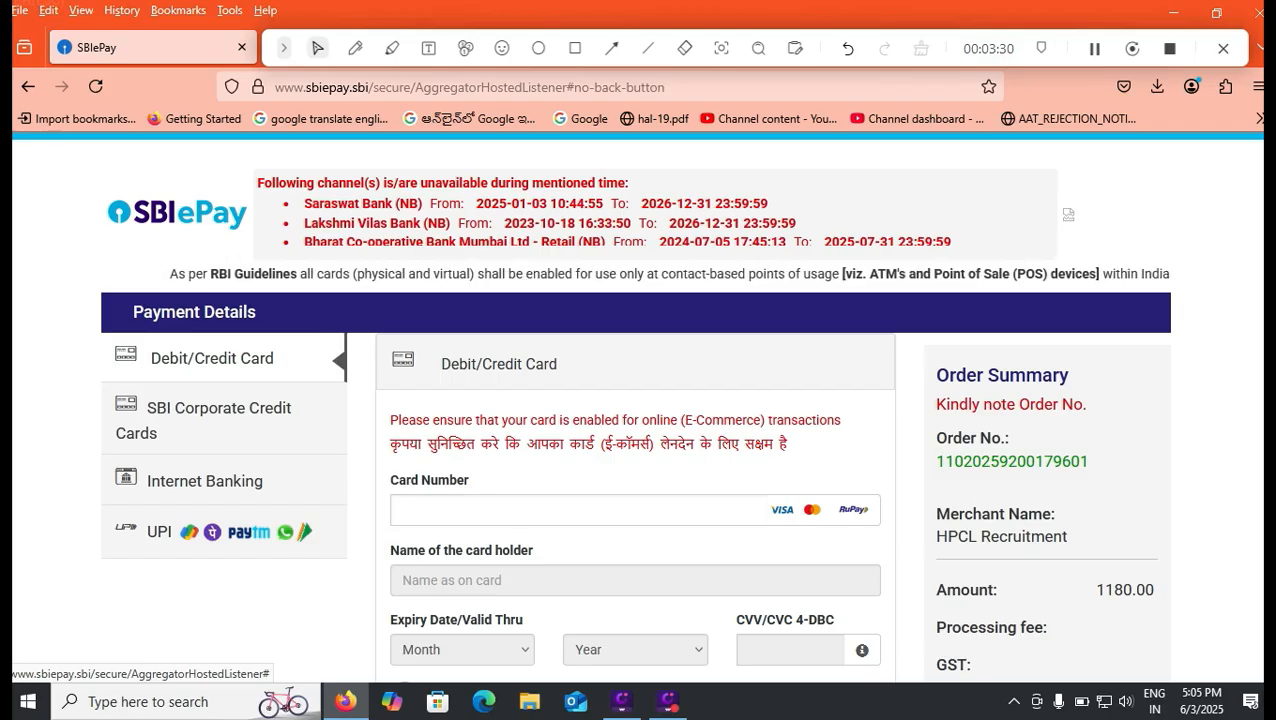
# Examine the card payment fields, the other payment methods and the order summary on the SBIePay page
pyautogui.scroll(-3, 635, 400)
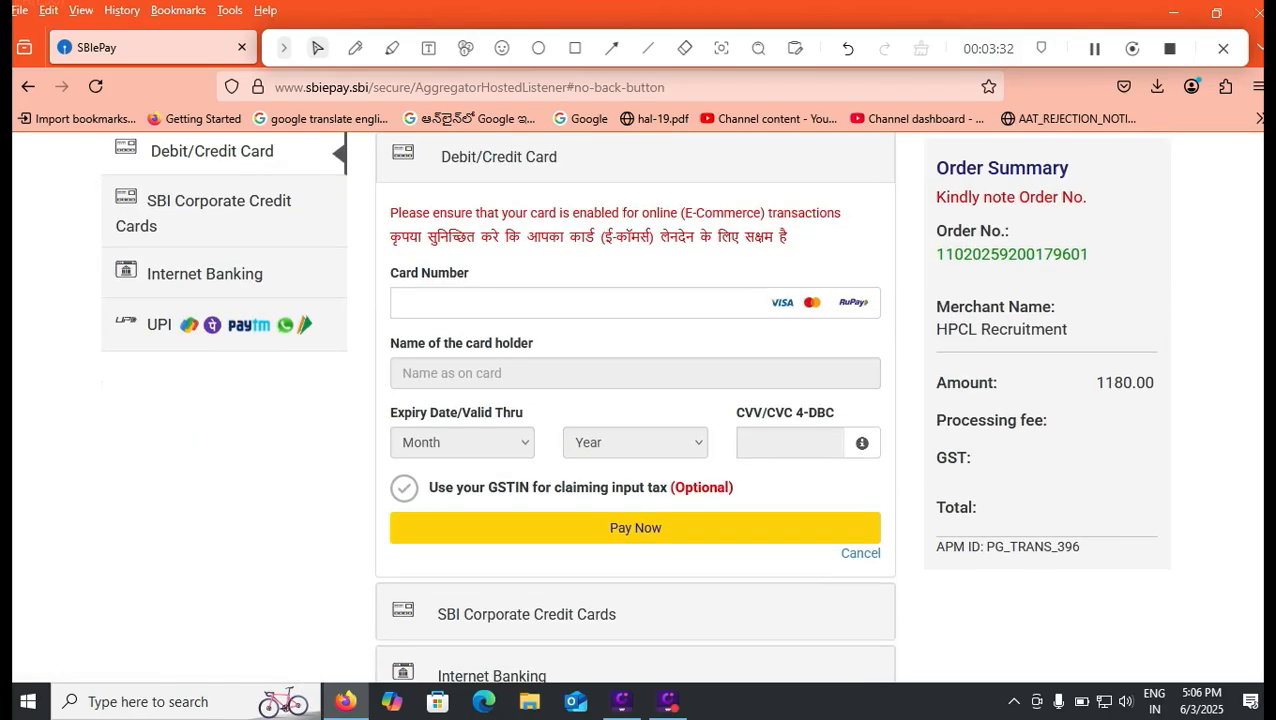
pyautogui.scroll(-1, 635, 400)
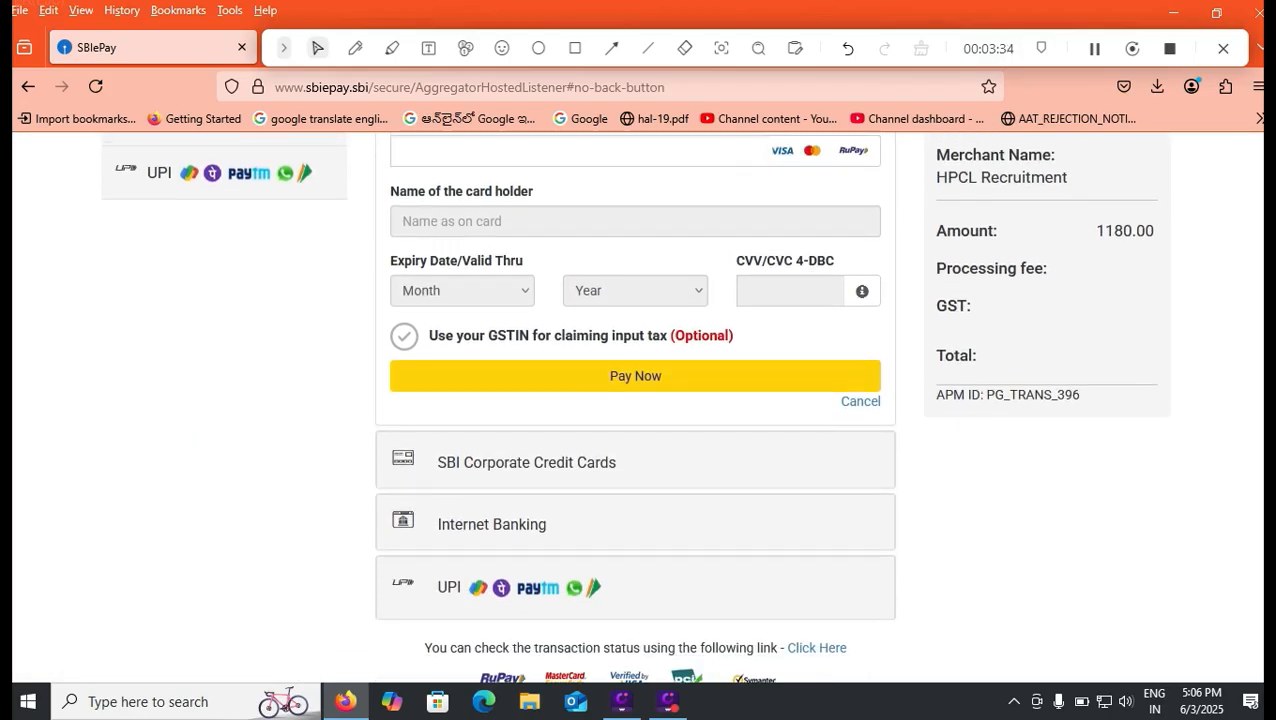
pyautogui.scroll(4, 635, 400)
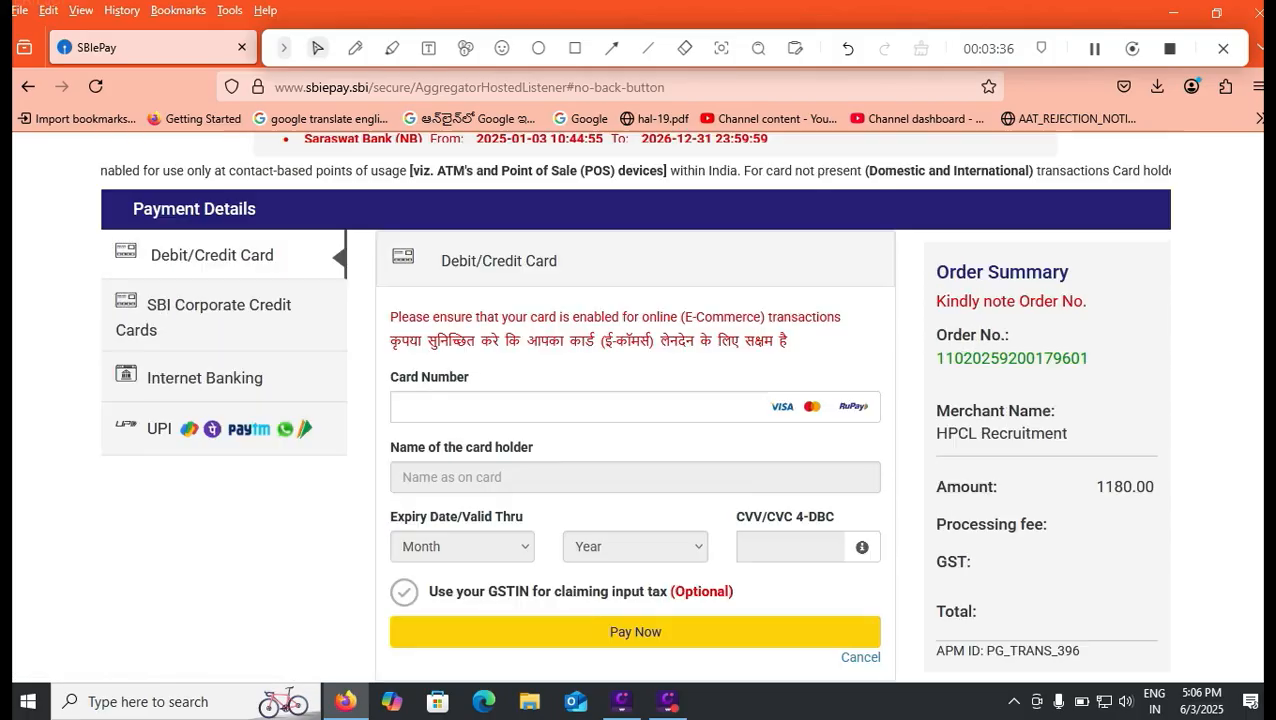